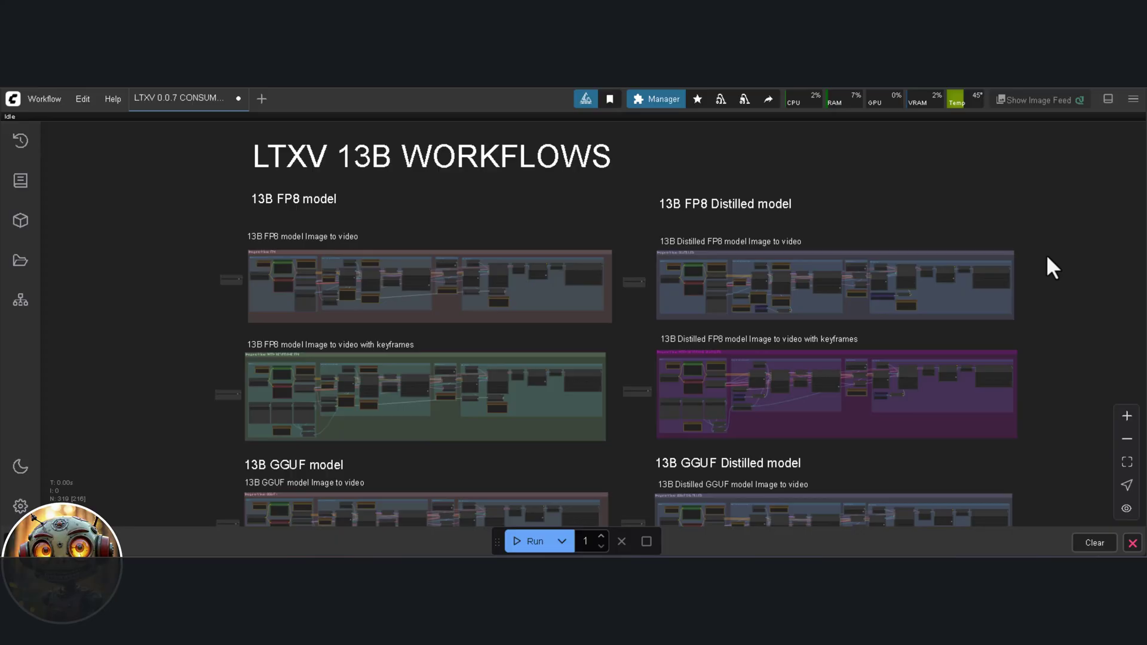
Pan down through the GGUF workflow groups and back up to the LTXV 13B WORKFLOWS title.
{"action": "left_click_drag", "start_coordinate": [1065, 314], "coordinate": [1049, 180]}
{"action": "left_click_drag", "start_coordinate": [1085, 336], "coordinate": [1068, 231]}
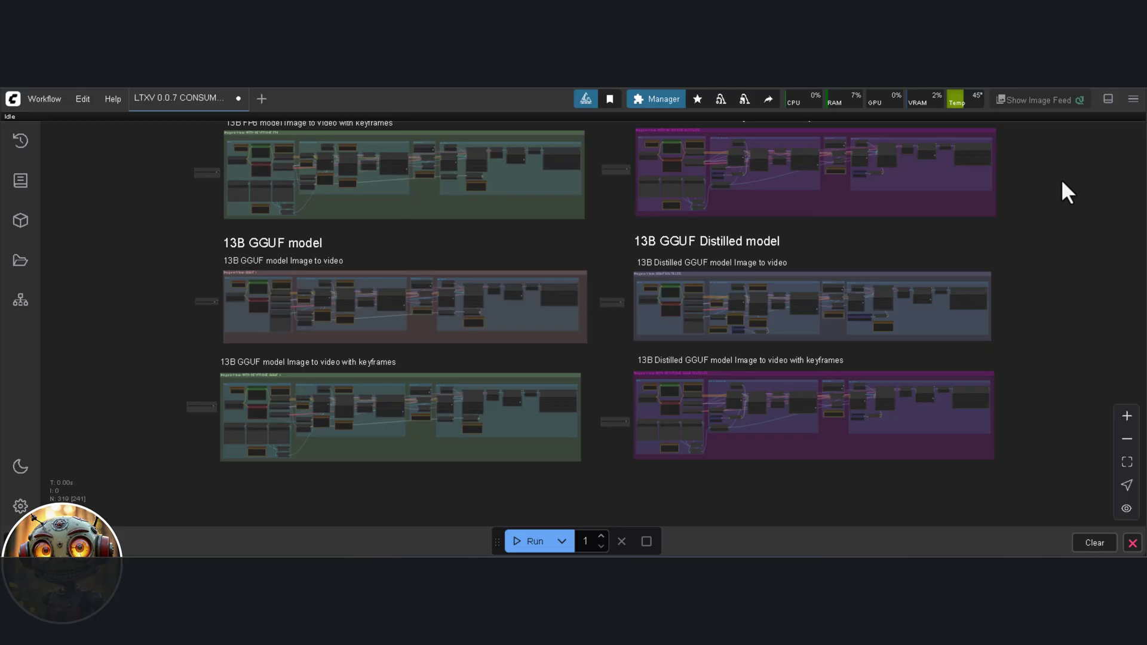
{"action": "left_click_drag", "start_coordinate": [1068, 195], "coordinate": [1069, 303]}
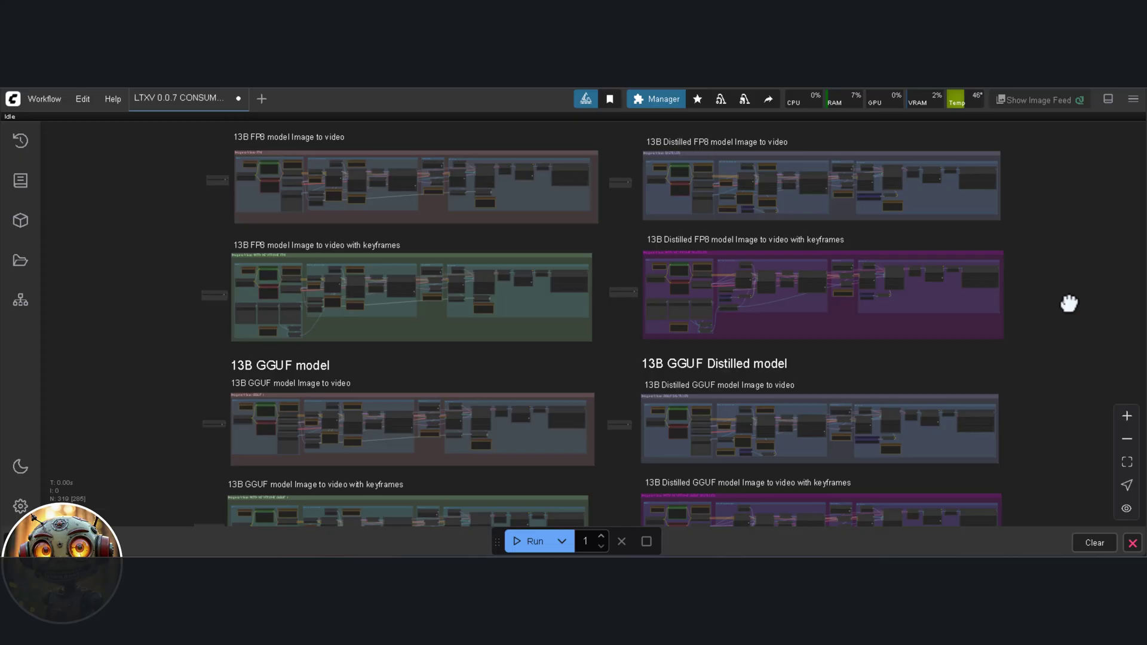
{"action": "left_click_drag", "start_coordinate": [1068, 303], "coordinate": [1058, 379]}
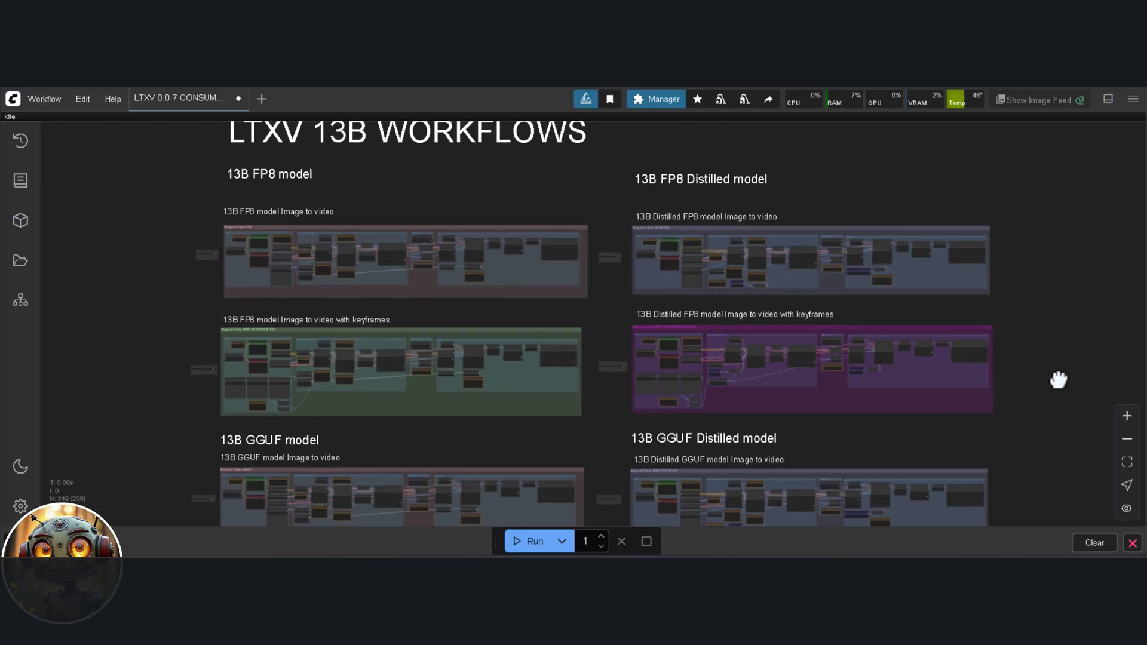
{"action": "scroll", "coordinate": [1047, 310], "scroll_direction": "up", "scroll_amount": 1}
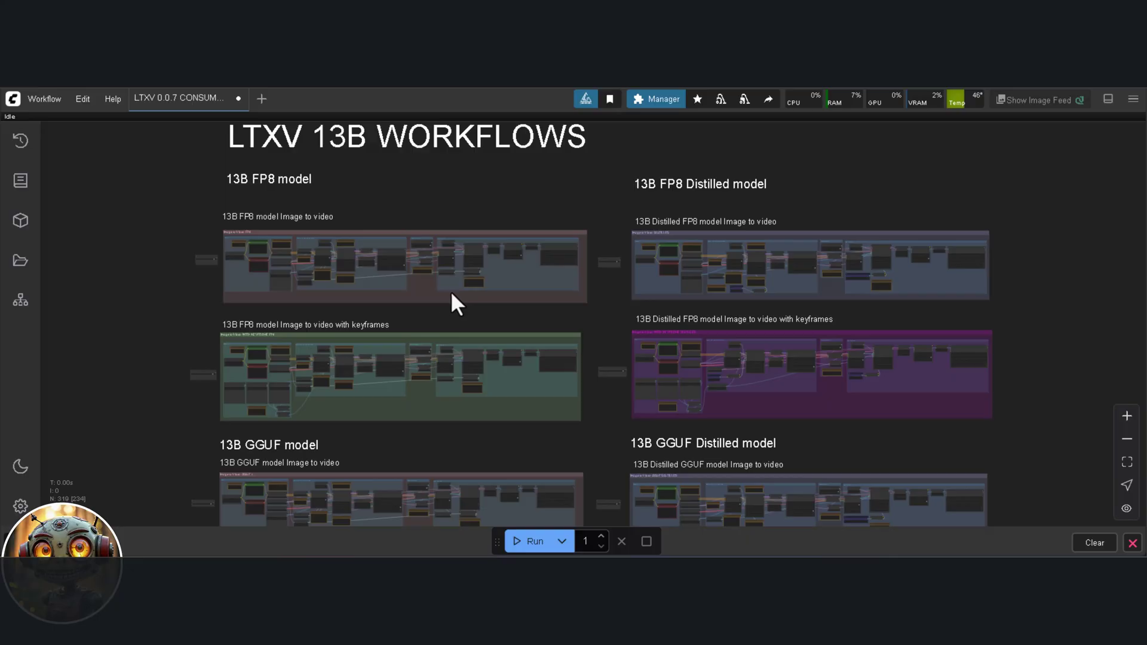
Zoom in and center the 13B FP8 Image to video group.
{"action": "scroll", "coordinate": [117, 240], "scroll_direction": "up", "scroll_amount": 1}
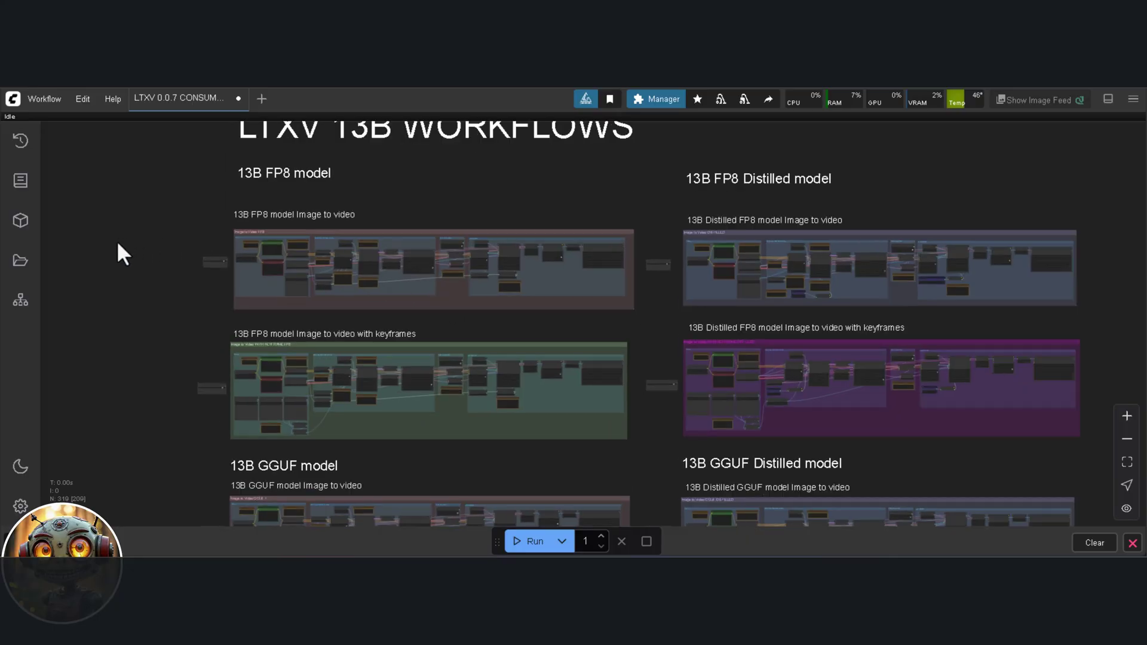
{"action": "scroll", "coordinate": [118, 244], "scroll_direction": "up", "scroll_amount": 4}
{"action": "scroll", "coordinate": [167, 264], "scroll_direction": "up", "scroll_amount": 1}
{"action": "scroll", "coordinate": [686, 167], "scroll_direction": "up", "scroll_amount": 2}
{"action": "left_click_drag", "start_coordinate": [686, 167], "coordinate": [681, 197]}
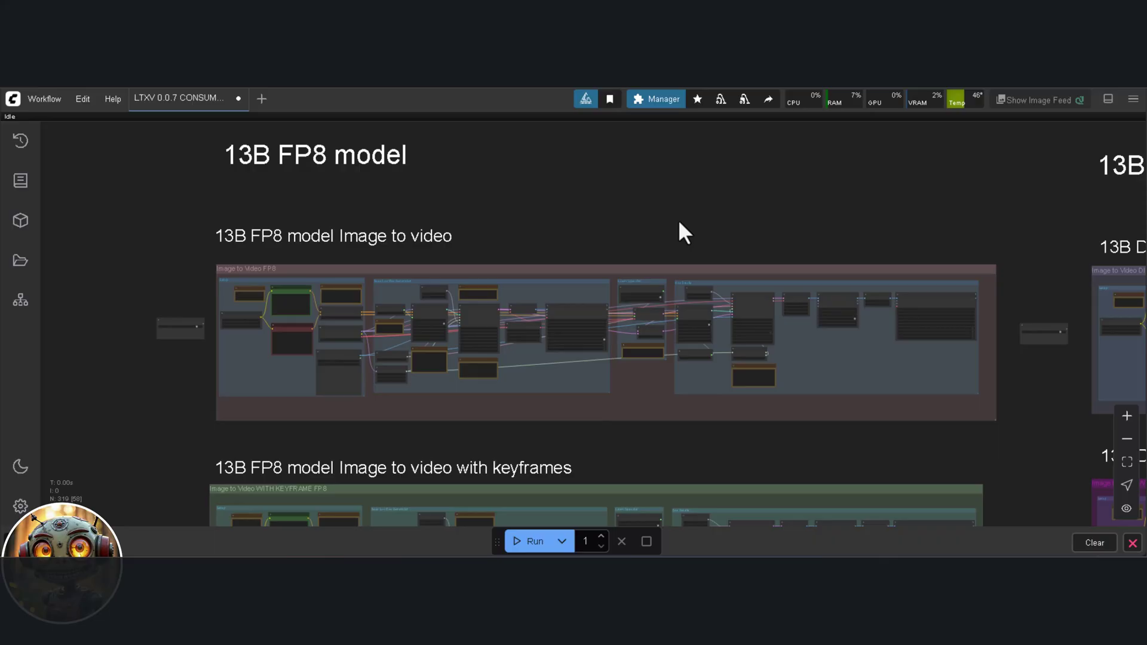
{"action": "left_click_drag", "start_coordinate": [673, 223], "coordinate": [702, 182]}
{"action": "scroll", "coordinate": [658, 179], "scroll_direction": "up", "scroll_amount": 2}
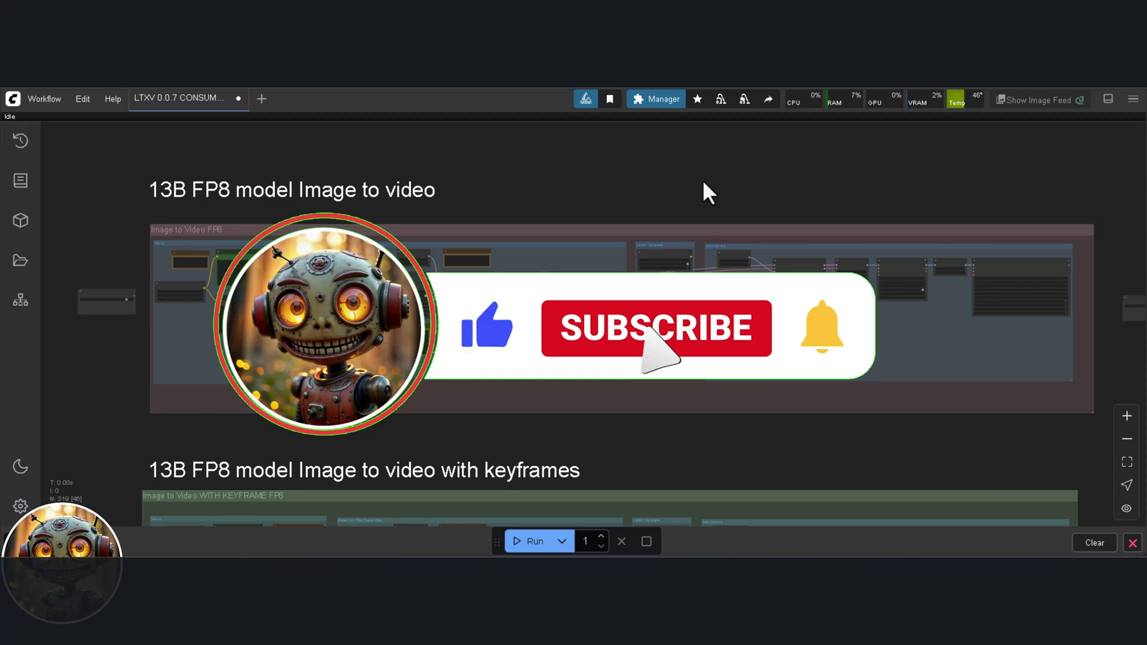
Zoom out, then zoom into the GGUF Image to video group.
{"action": "scroll", "coordinate": [702, 182], "scroll_direction": "down", "scroll_amount": 1}
{"action": "scroll", "coordinate": [702, 180], "scroll_direction": "down", "scroll_amount": 4}
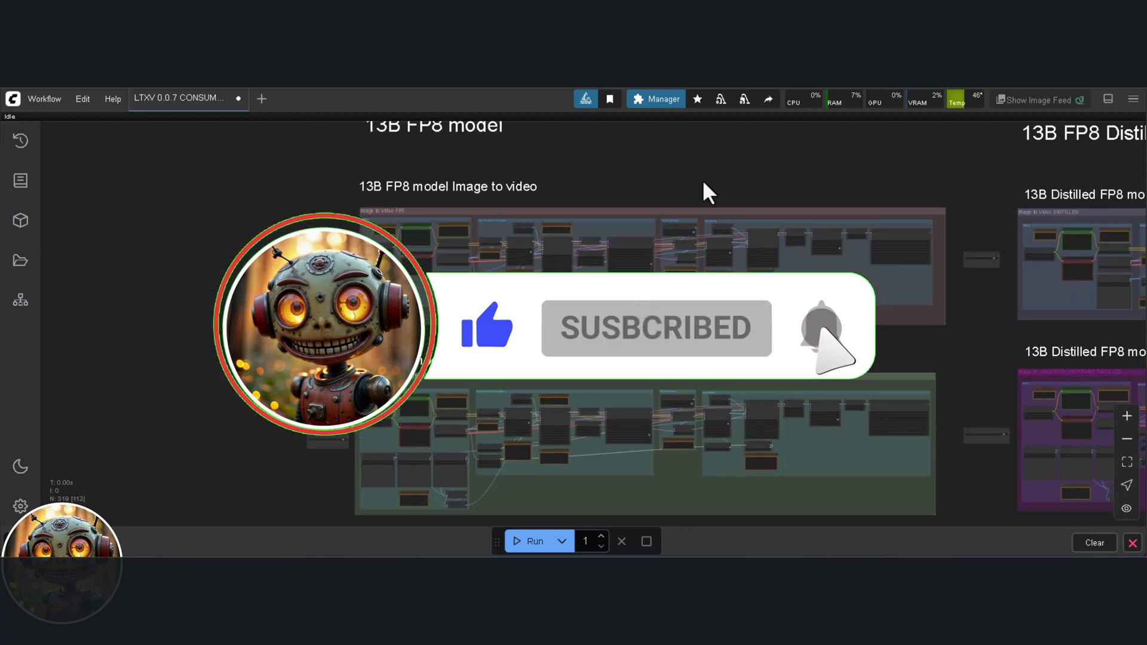
{"action": "scroll", "coordinate": [705, 197], "scroll_direction": "down", "scroll_amount": 4}
{"action": "scroll", "coordinate": [727, 331], "scroll_direction": "down", "scroll_amount": 1}
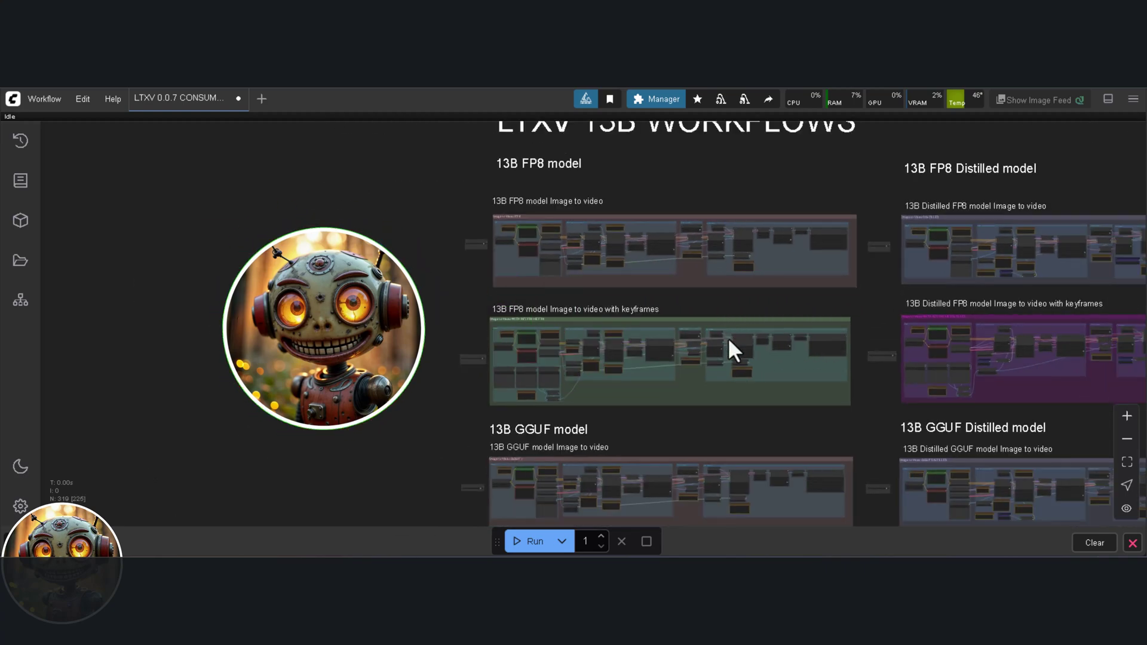
{"action": "left_click_drag", "start_coordinate": [741, 408], "coordinate": [670, 273]}
{"action": "scroll", "coordinate": [669, 284], "scroll_direction": "up", "scroll_amount": 3}
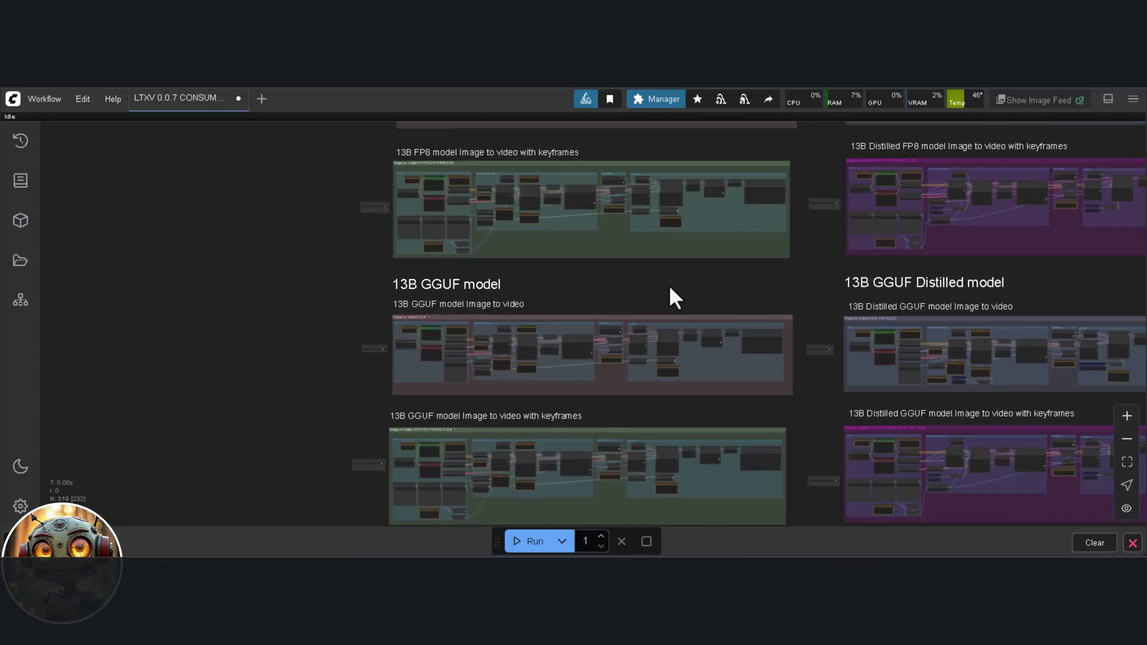
{"action": "left_click_drag", "start_coordinate": [648, 282], "coordinate": [726, 213]}
{"action": "scroll", "coordinate": [629, 271], "scroll_direction": "up", "scroll_amount": 5}
{"action": "scroll", "coordinate": [681, 228], "scroll_direction": "up", "scroll_amount": 1}
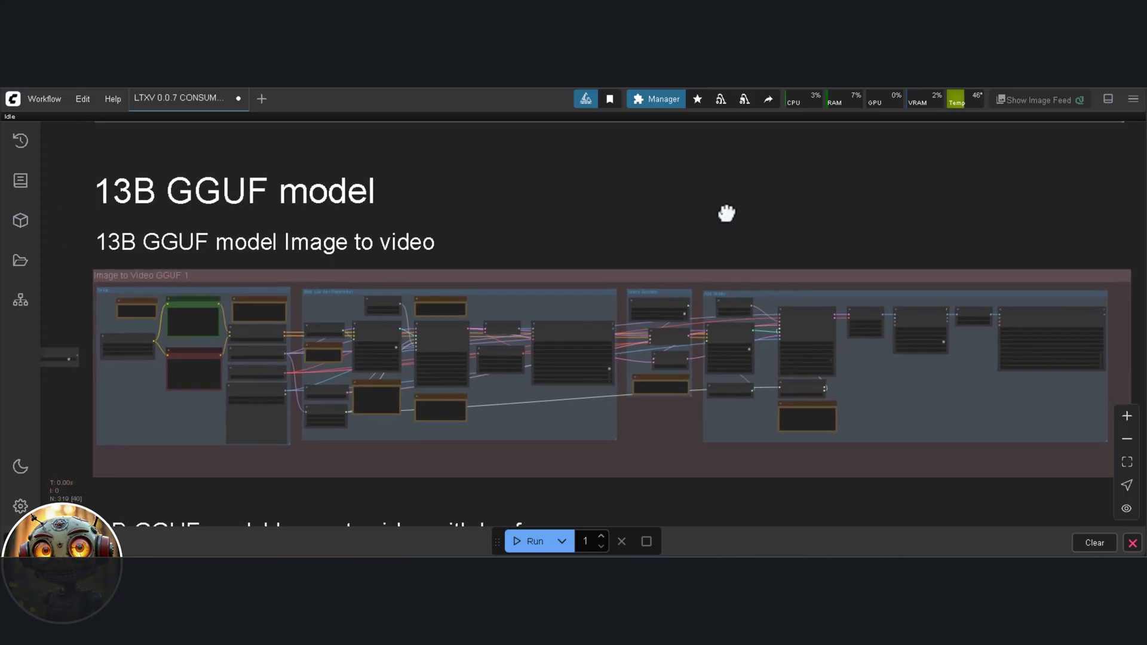
Return to the FP8 groups, view the Distilled FP8 workflows and the keyframe rows below.
{"action": "scroll", "coordinate": [726, 213], "scroll_direction": "down", "scroll_amount": 10}
{"action": "left_click_drag", "start_coordinate": [635, 253], "coordinate": [412, 374]}
{"action": "left_click_drag", "start_coordinate": [671, 215], "coordinate": [520, 319]}
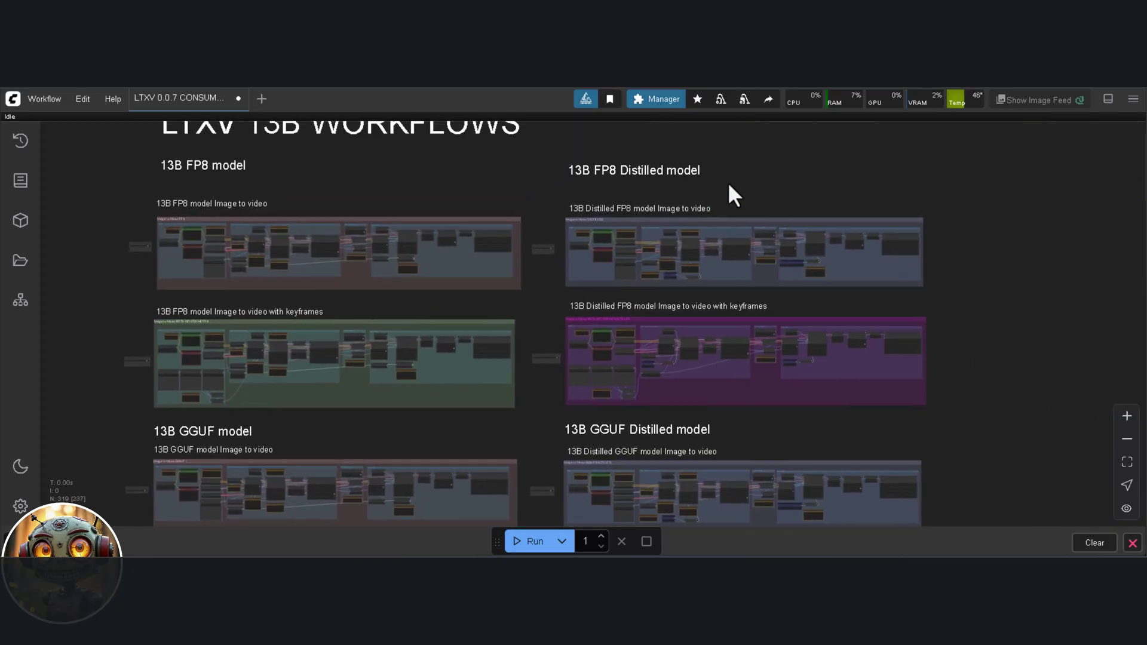
{"action": "scroll", "coordinate": [844, 216], "scroll_direction": "up", "scroll_amount": 10}
{"action": "left_click_drag", "start_coordinate": [887, 216], "coordinate": [807, 203]}
{"action": "scroll", "coordinate": [776, 215], "scroll_direction": "up", "scroll_amount": 2}
{"action": "scroll", "coordinate": [810, 209], "scroll_direction": "down", "scroll_amount": 5}
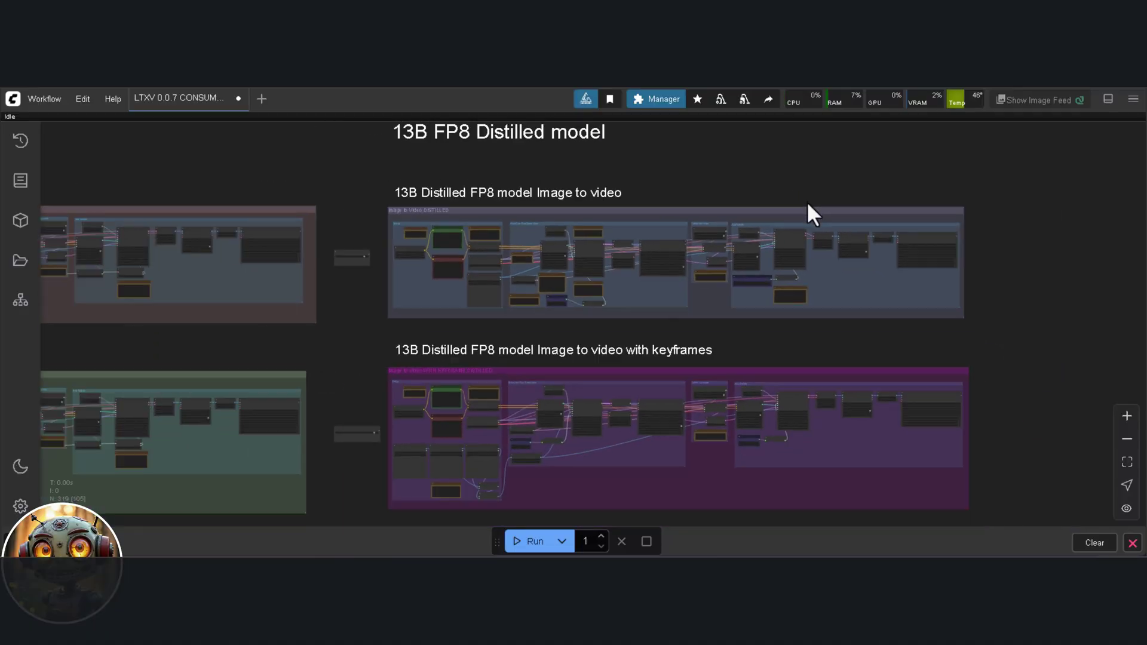
{"action": "scroll", "coordinate": [808, 202], "scroll_direction": "down", "scroll_amount": 5}
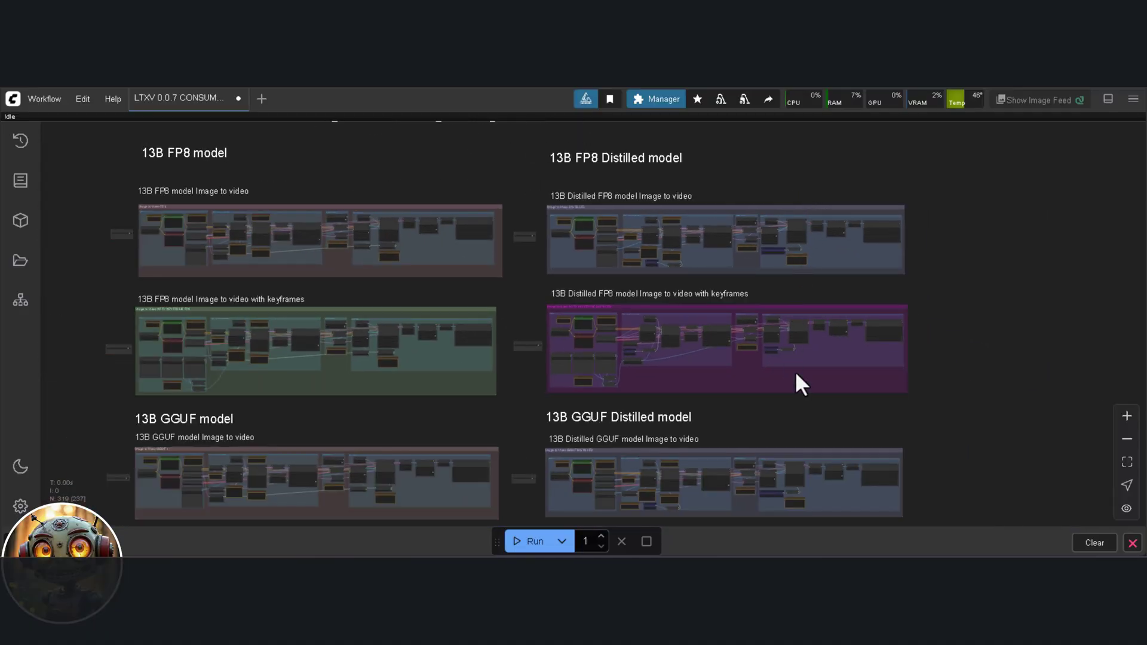
{"action": "mouse_move", "coordinate": [800, 373]}
{"action": "left_mouse_down"}
{"action": "mouse_move", "coordinate": [807, 342]}
{"action": "mouse_move", "coordinate": [845, 294]}
{"action": "left_mouse_up"}
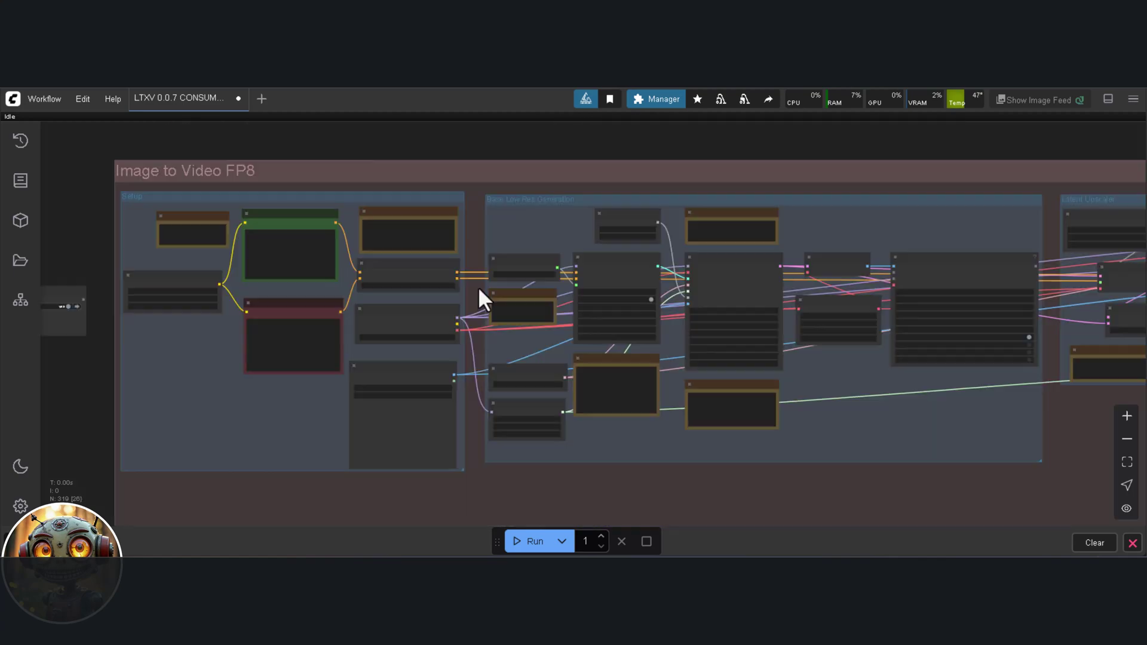
{"action": "mouse_move", "coordinate": [107, 179]}
{"action": "left_mouse_down"}
{"action": "mouse_move", "coordinate": [482, 167]}
{"action": "mouse_move", "coordinate": [490, 178]}
{"action": "left_mouse_up"}
{"action": "left_click_drag", "start_coordinate": [462, 545], "coordinate": [991, 540]}
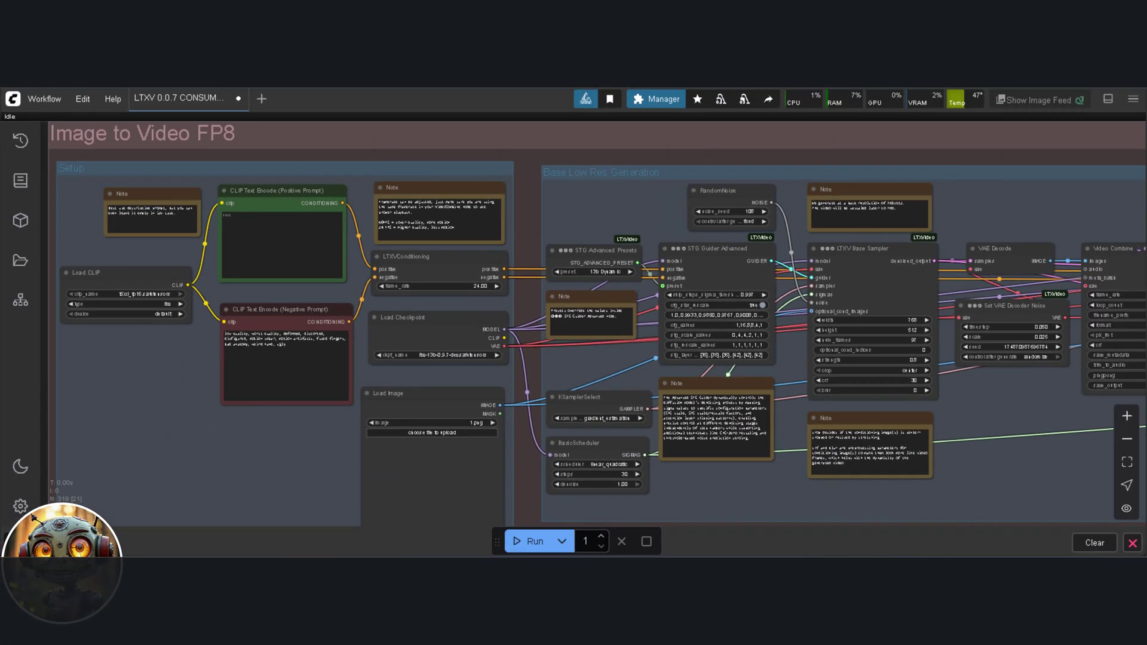
Enter 24*5+1 as the LTXV Base Sampler's num_frames, giving 121 frames.
{"action": "scroll", "coordinate": [47, 257], "scroll_direction": "down", "scroll_amount": 1}
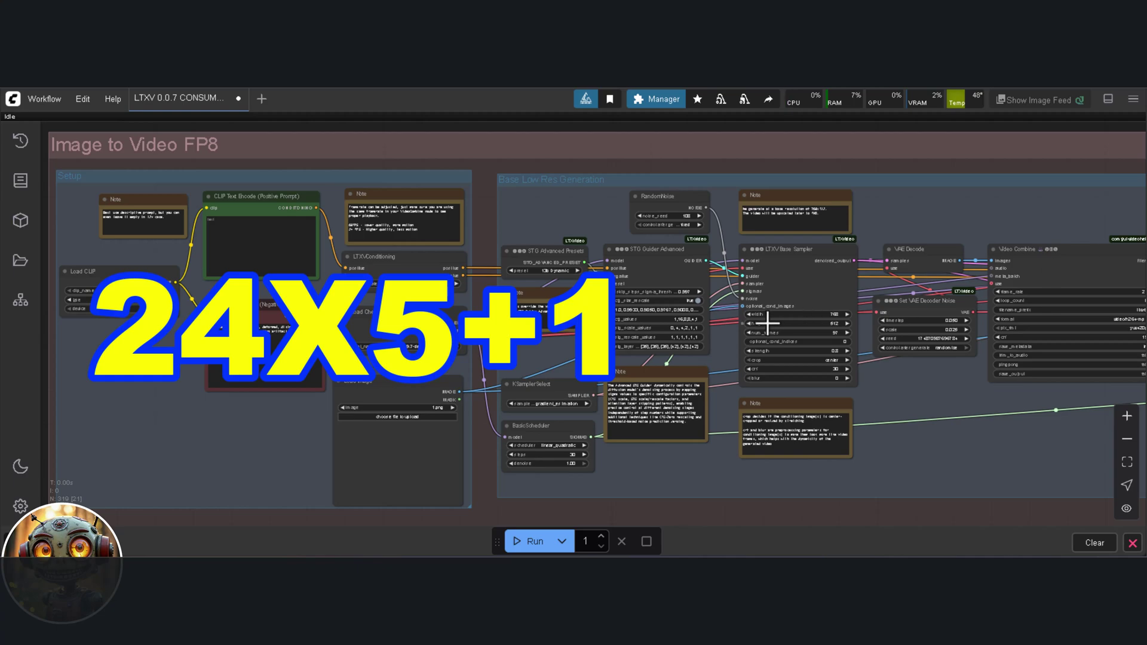
{"action": "scroll", "coordinate": [845, 333], "scroll_direction": "up", "scroll_amount": 8}
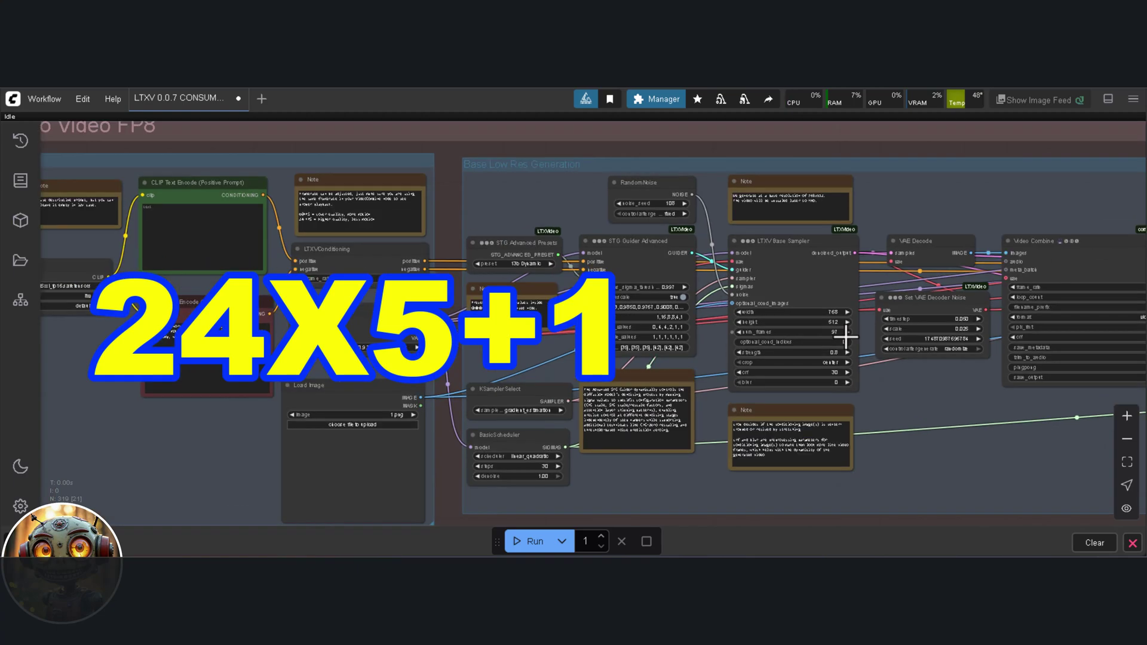
{"action": "scroll", "coordinate": [843, 334], "scroll_direction": "up", "scroll_amount": 6}
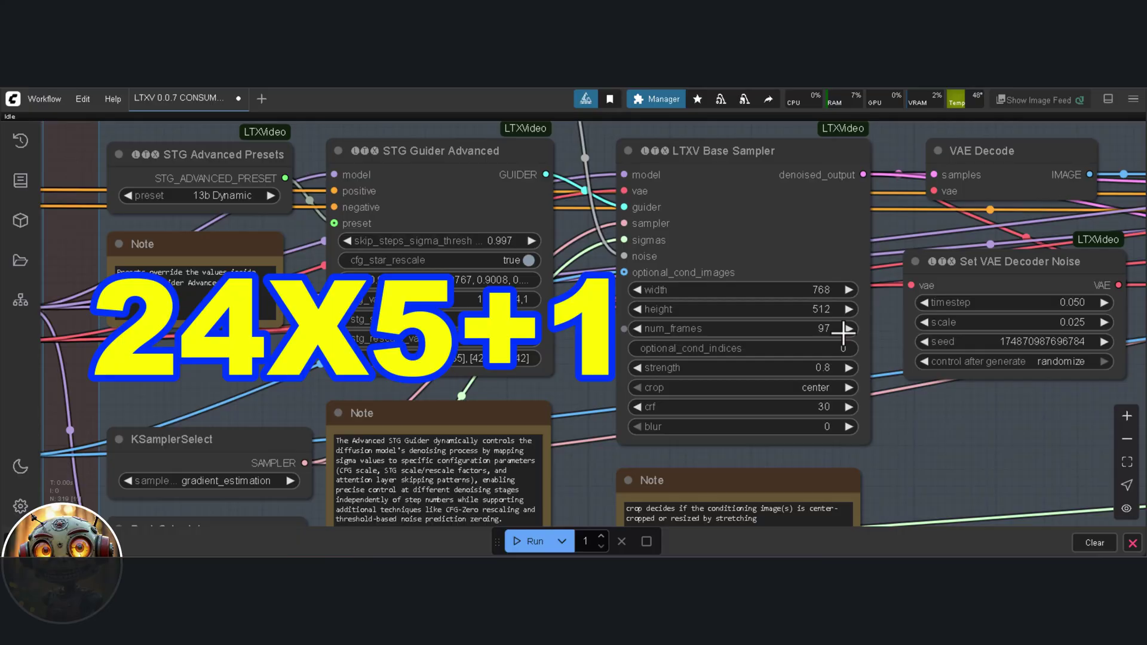
{"action": "left_click", "coordinate": [810, 326]}
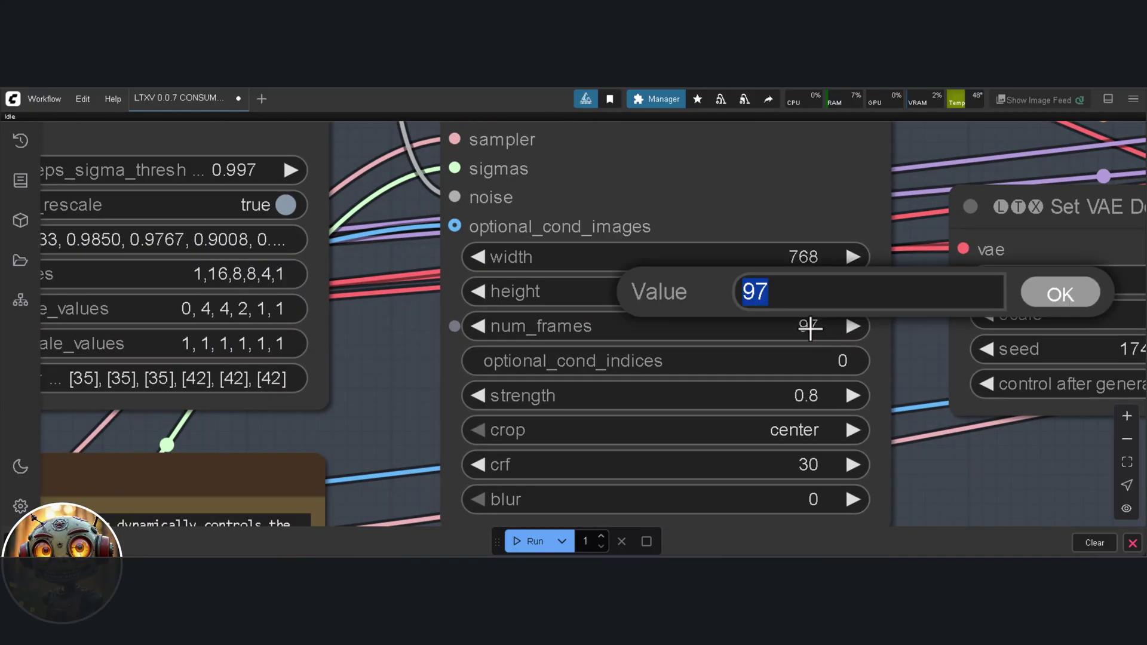
{"action": "type", "text": "24"}
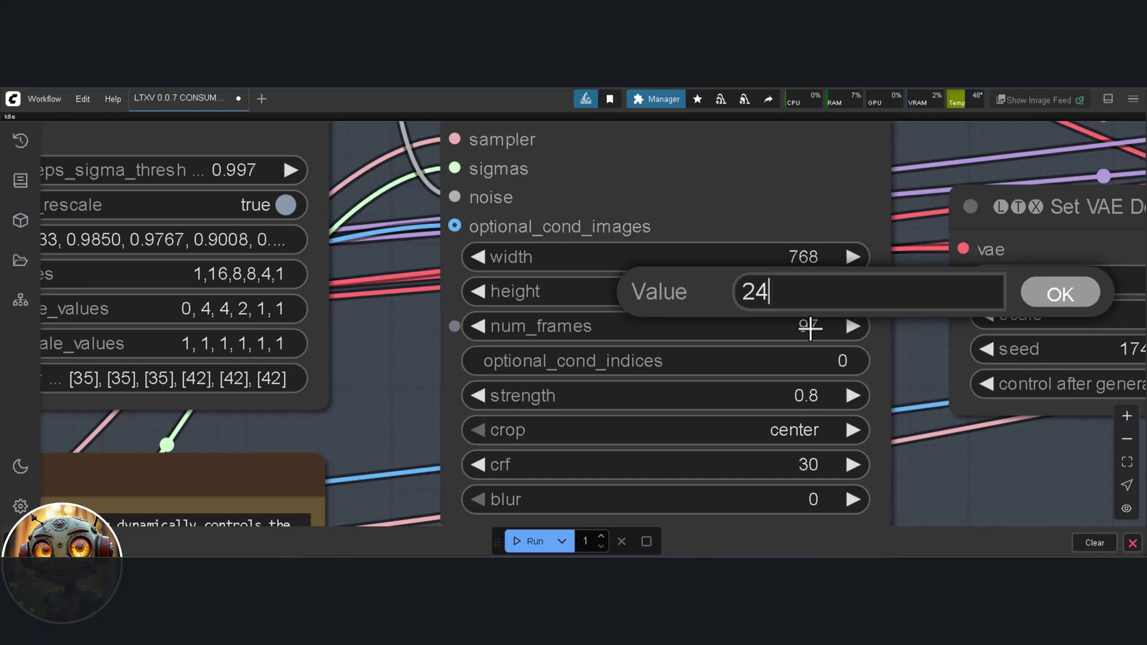
{"action": "type", "text": "*5+1"}
{"action": "key", "text": "Return"}
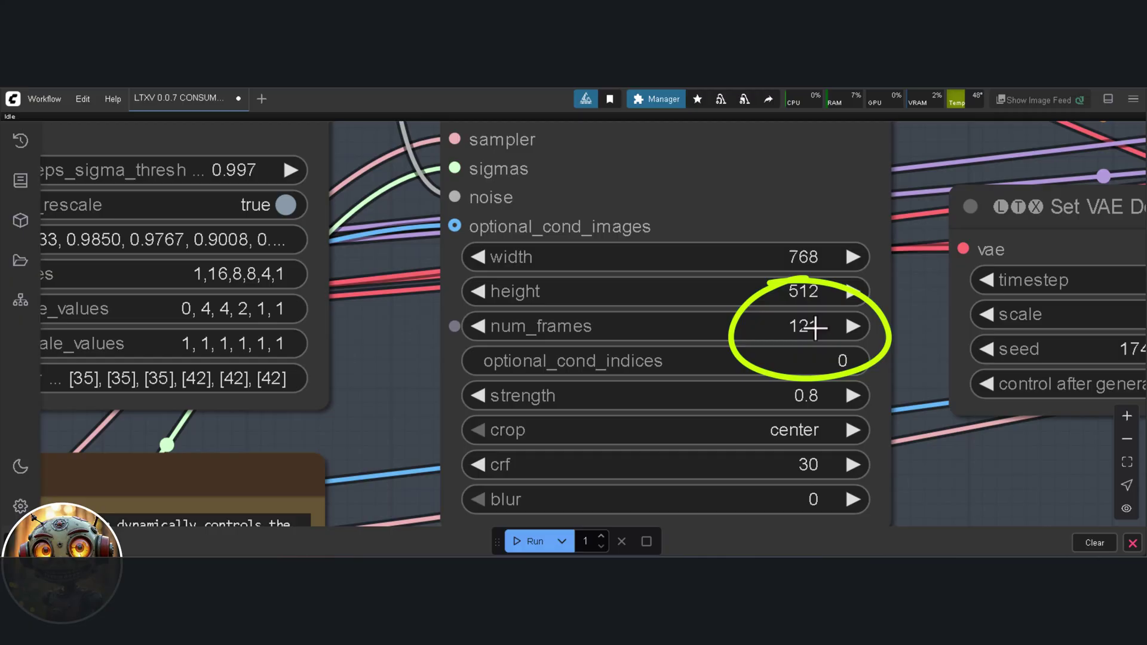
{"action": "scroll", "coordinate": [869, 324], "scroll_direction": "down", "scroll_amount": 4}
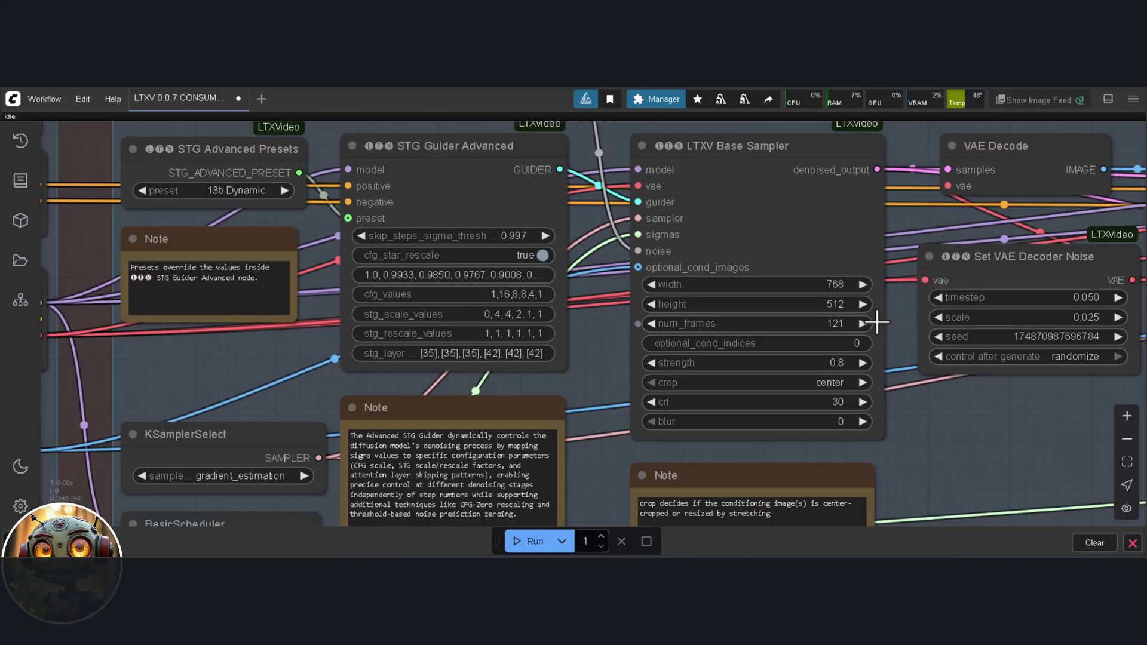
Inspect the scheduler and STG Guider Advanced nodes showing cfg 1 and STG scale 0.
{"action": "scroll", "coordinate": [877, 323], "scroll_direction": "down", "scroll_amount": 6}
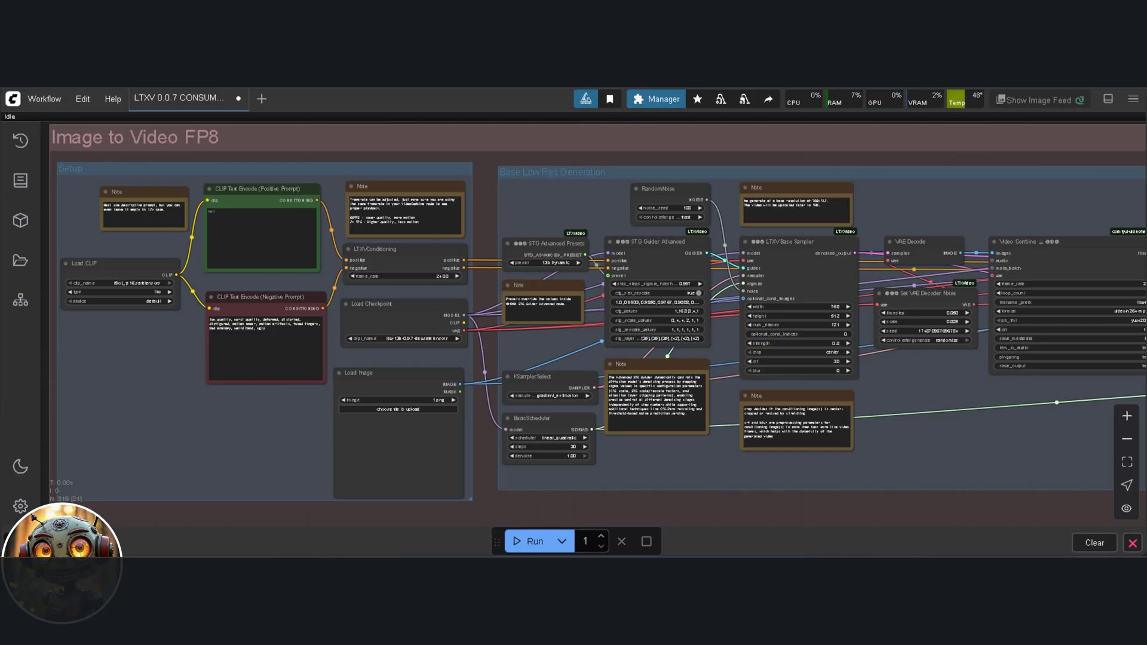
{"action": "scroll", "coordinate": [607, 457], "scroll_direction": "up", "scroll_amount": 1}
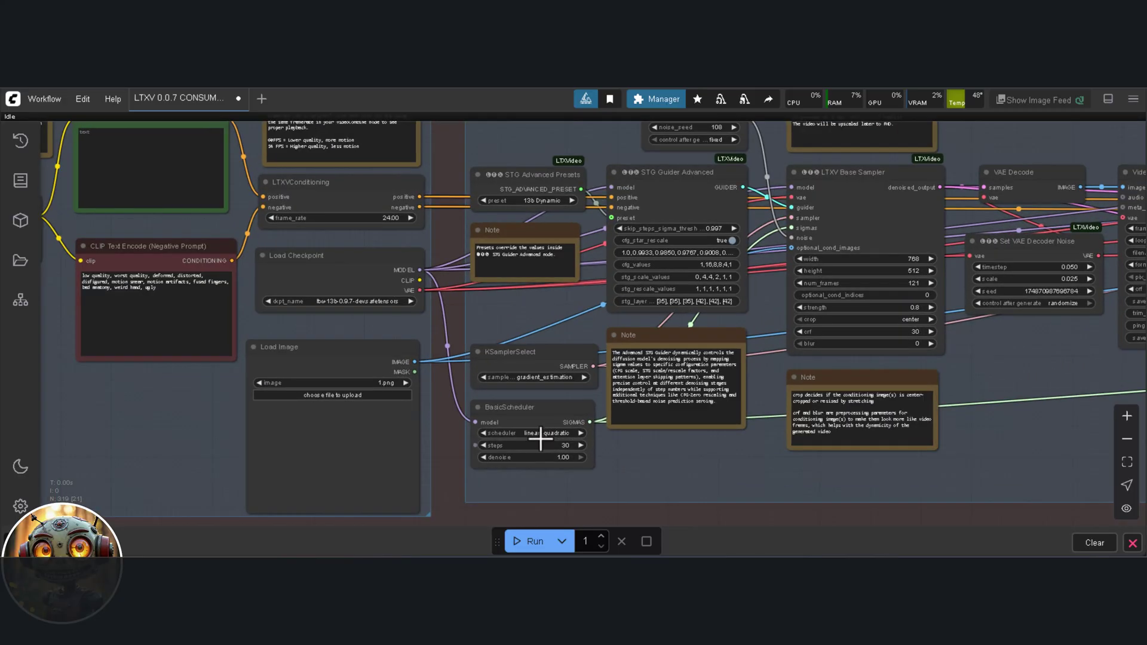
{"action": "scroll", "coordinate": [520, 412], "scroll_direction": "up", "scroll_amount": 5}
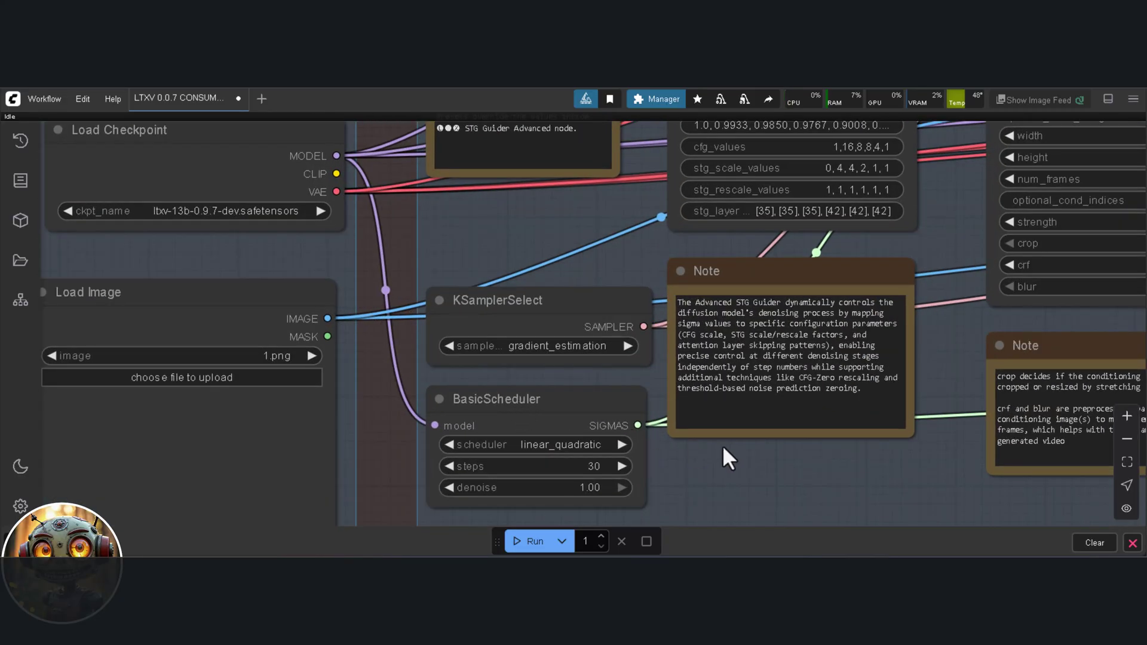
{"action": "scroll", "coordinate": [754, 504], "scroll_direction": "up", "scroll_amount": 2}
{"action": "scroll", "coordinate": [735, 502], "scroll_direction": "up", "scroll_amount": 1}
{"action": "left_click_drag", "start_coordinate": [715, 511], "coordinate": [811, 468]}
{"action": "scroll", "coordinate": [811, 468], "scroll_direction": "down", "scroll_amount": 5}
{"action": "scroll", "coordinate": [903, 351], "scroll_direction": "up", "scroll_amount": 4}
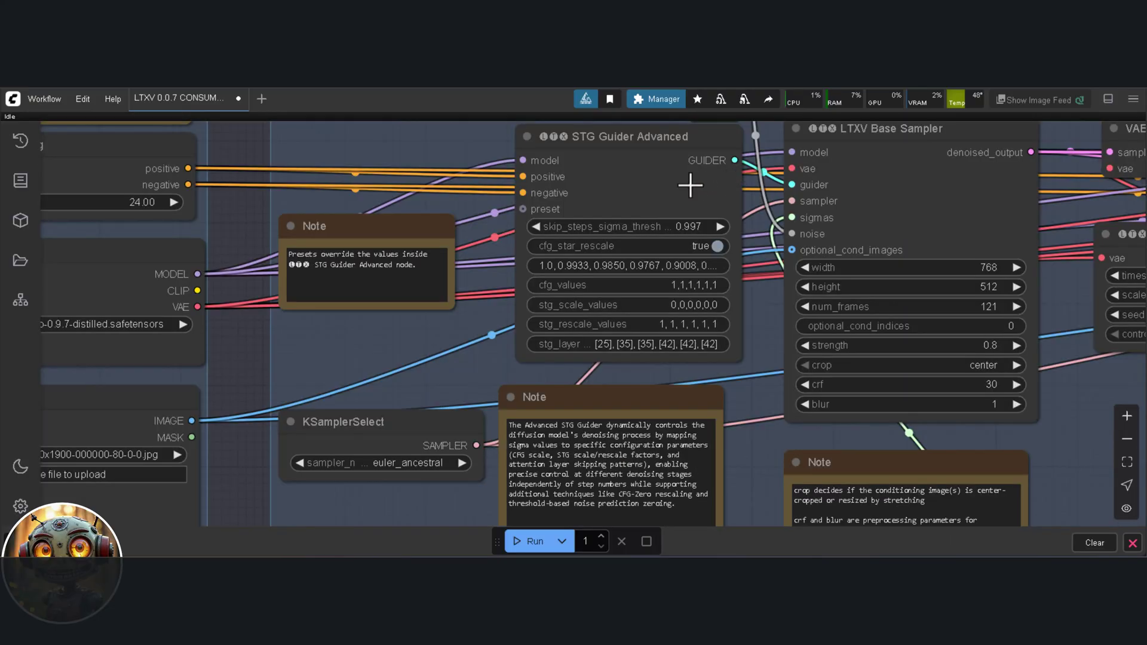
Apply Swap width/height on the LTXV Base Sampler for 512×768 portrait output.
{"action": "scroll", "coordinate": [691, 179], "scroll_direction": "up", "scroll_amount": 3}
{"action": "scroll", "coordinate": [687, 198], "scroll_direction": "up", "scroll_amount": 2}
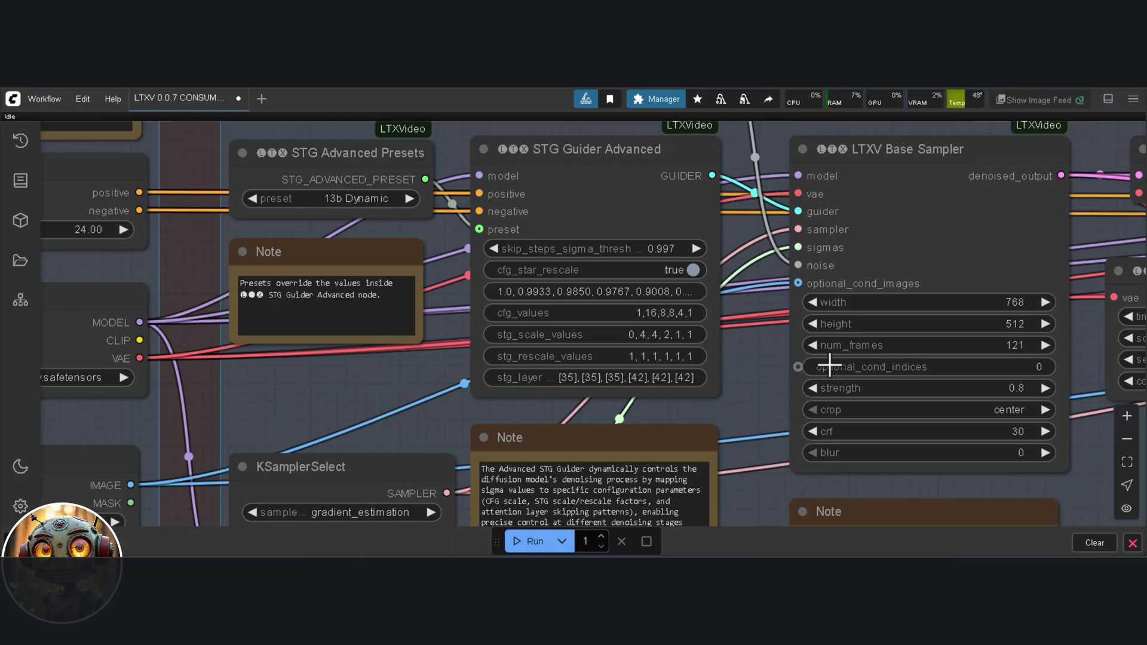
{"action": "right_click", "coordinate": [859, 182]}
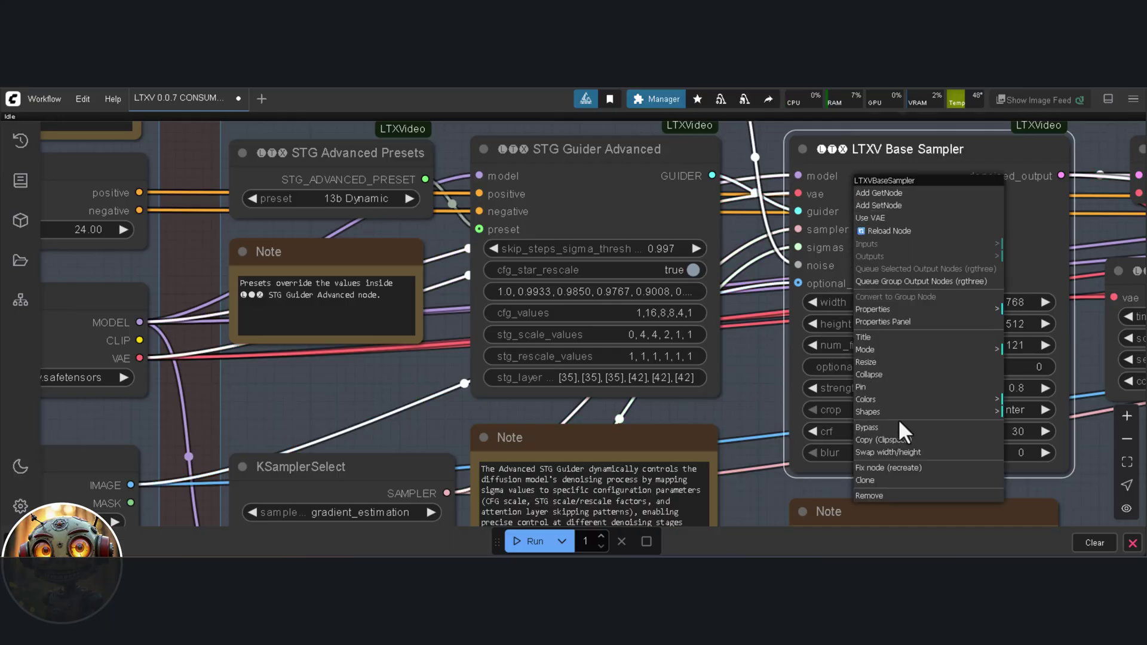
{"action": "left_click", "coordinate": [902, 454]}
{"action": "scroll", "coordinate": [602, 322], "scroll_direction": "down", "scroll_amount": 5}
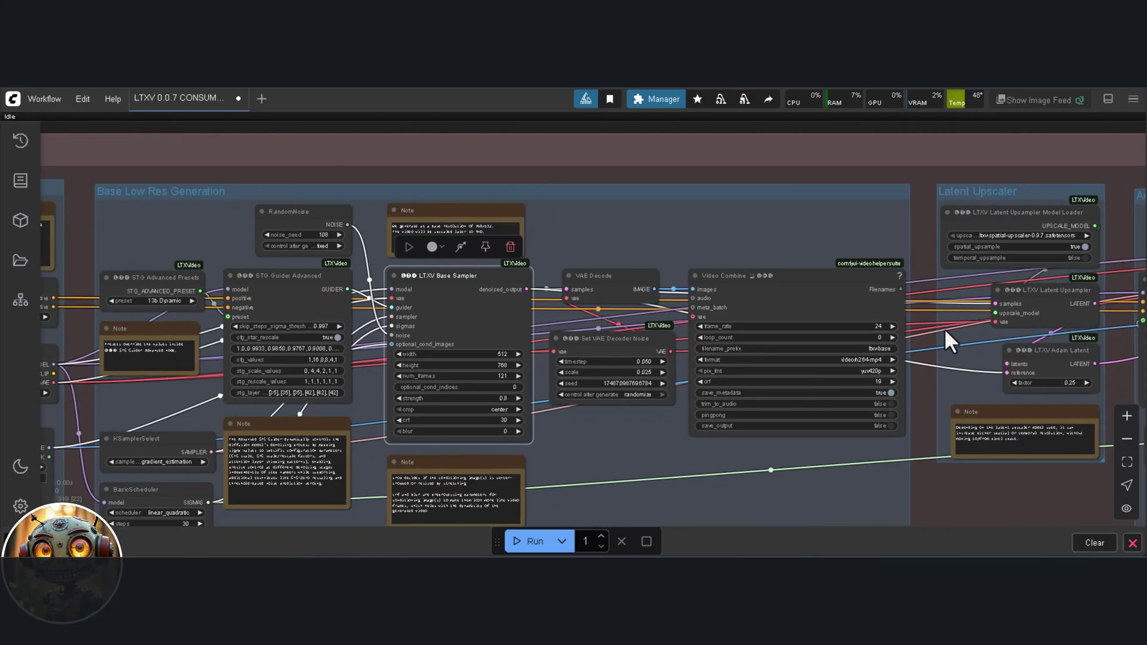
Pan to the Add Details group and list the Latent Upsampler's upscale_model options.
{"action": "mouse_move", "coordinate": [927, 341]}
{"action": "left_mouse_down"}
{"action": "mouse_move", "coordinate": [604, 350]}
{"action": "mouse_move", "coordinate": [226, 300]}
{"action": "mouse_move", "coordinate": [83, 301]}
{"action": "left_mouse_up"}
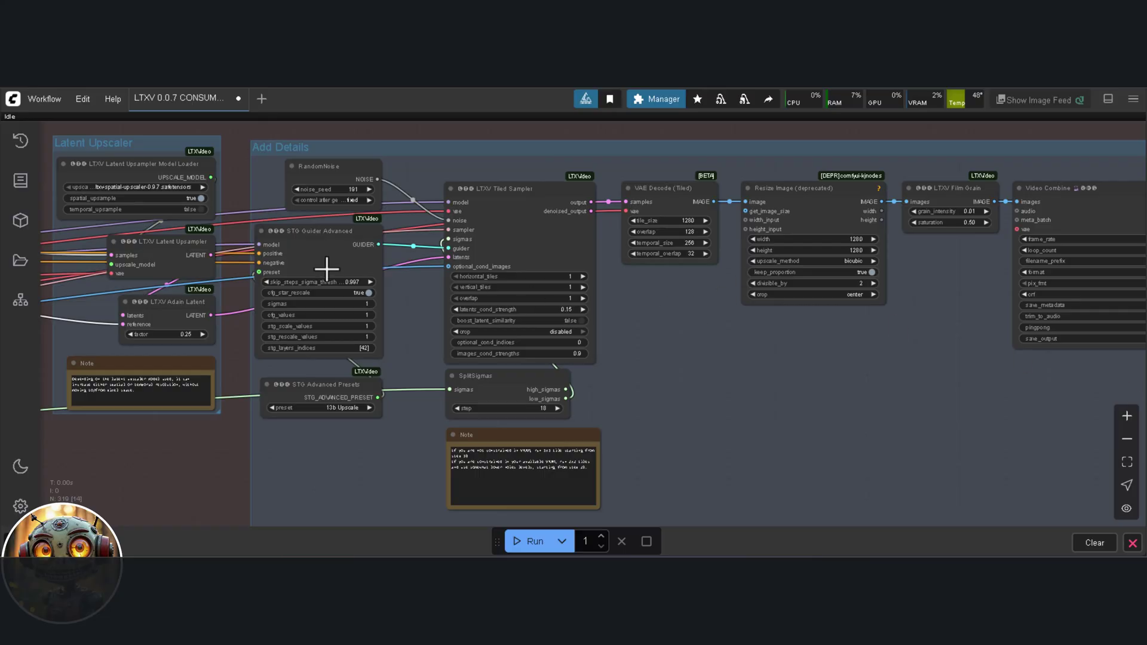
{"action": "left_click", "coordinate": [160, 186]}
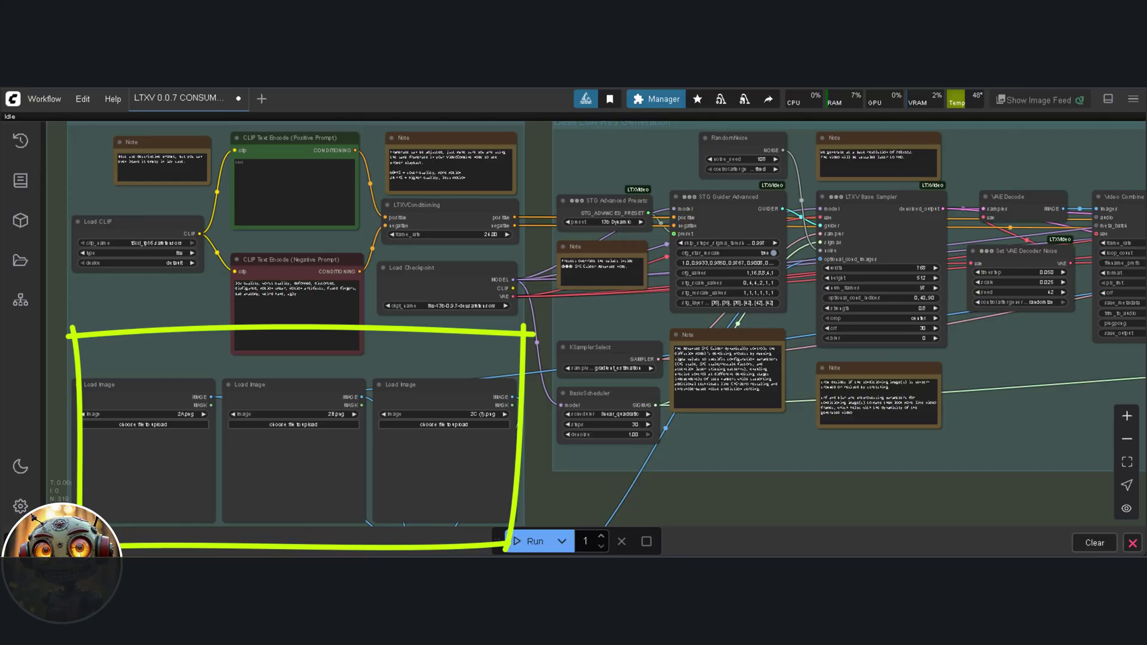
{"action": "scroll", "coordinate": [619, 478], "scroll_direction": "up", "scroll_amount": 2}
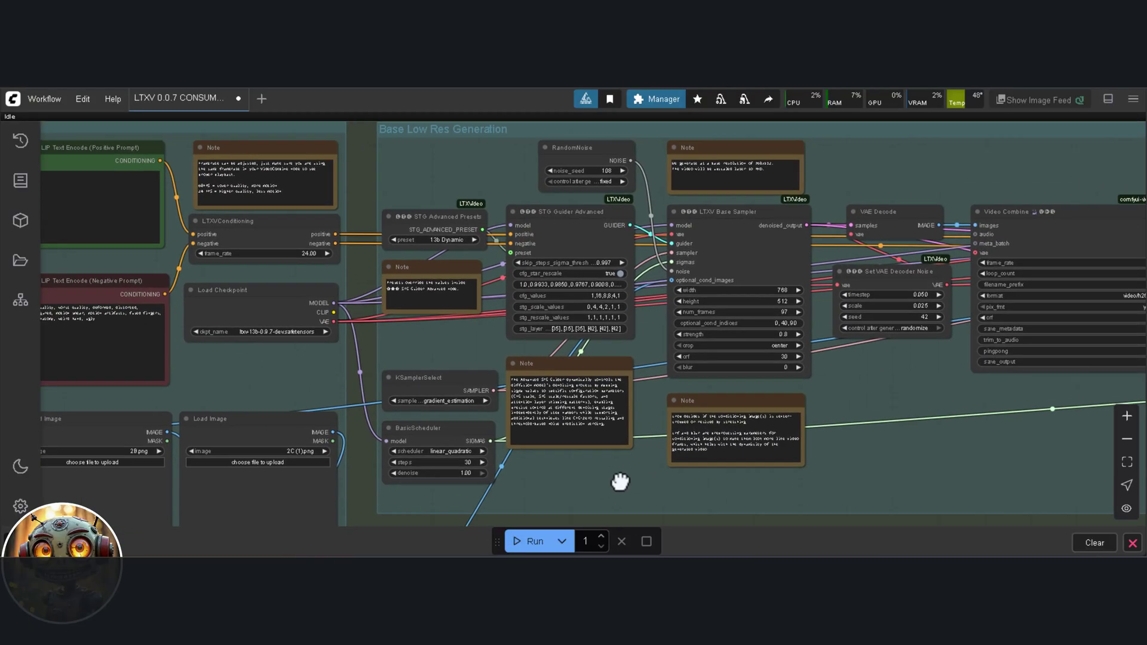
{"action": "scroll", "coordinate": [768, 341], "scroll_direction": "right", "scroll_amount": 1}
{"action": "scroll", "coordinate": [765, 334], "scroll_direction": "up", "scroll_amount": 3}
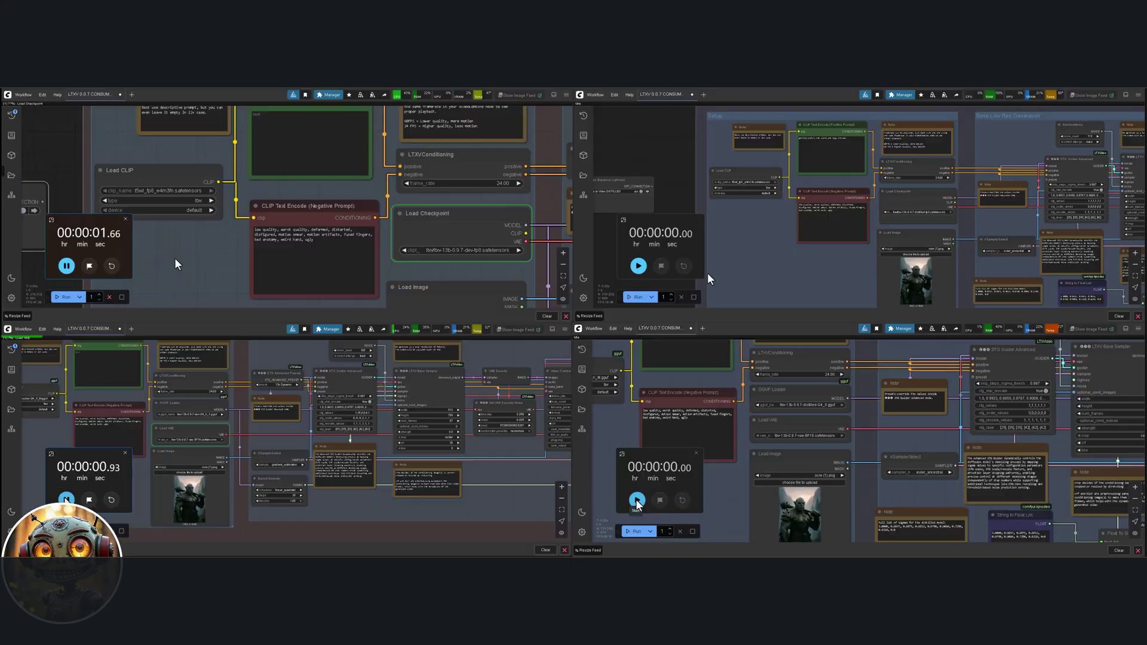
Time the GGUF distilled orc generation with the stopwatch until it finishes.
{"action": "left_click", "coordinate": [637, 500]}
{"action": "scroll", "coordinate": [787, 447], "scroll_direction": "down", "scroll_amount": 5}
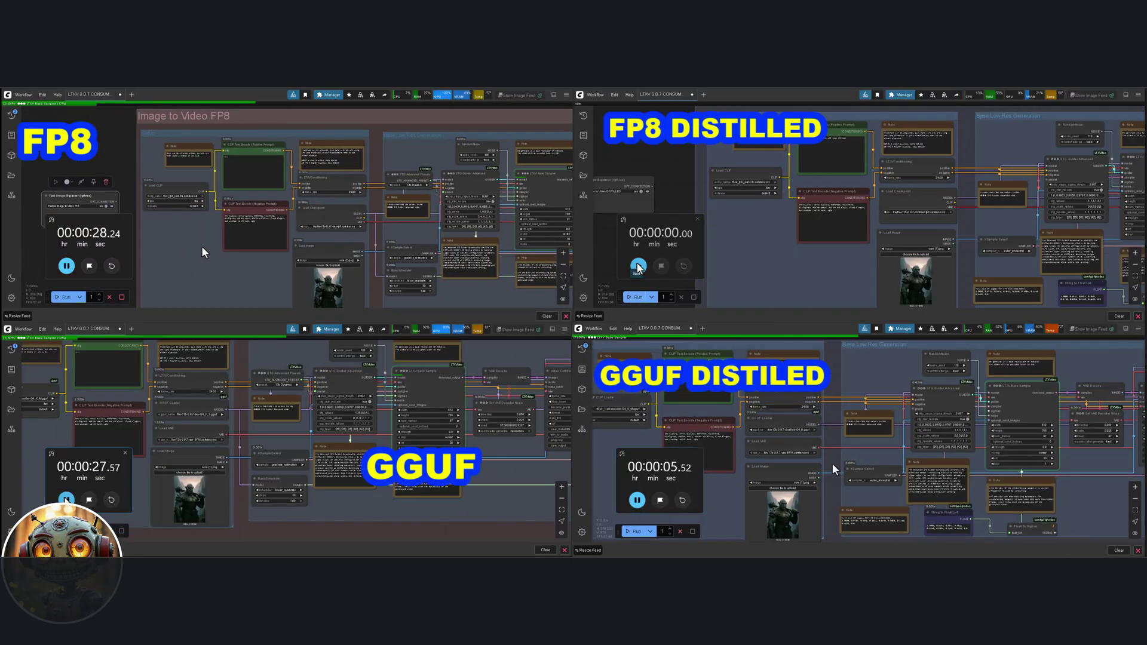
{"action": "scroll", "coordinate": [787, 446], "scroll_direction": "down", "scroll_amount": 2}
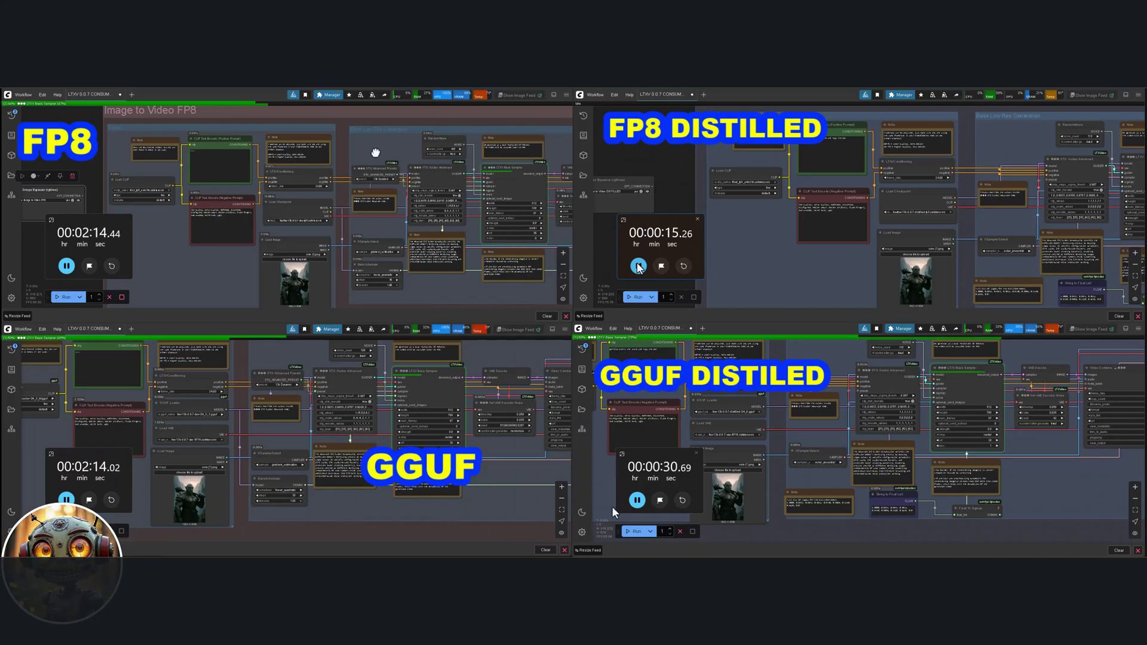
{"action": "scroll", "coordinate": [311, 269], "scroll_direction": "down", "scroll_amount": 1}
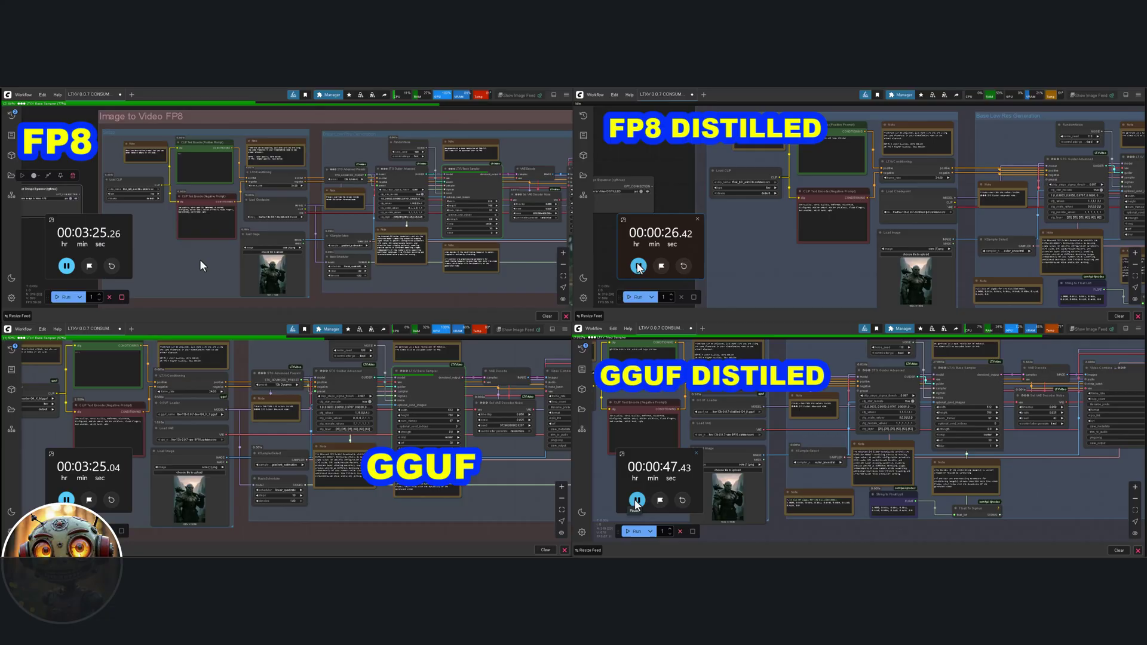
{"action": "left_click", "coordinate": [637, 500]}
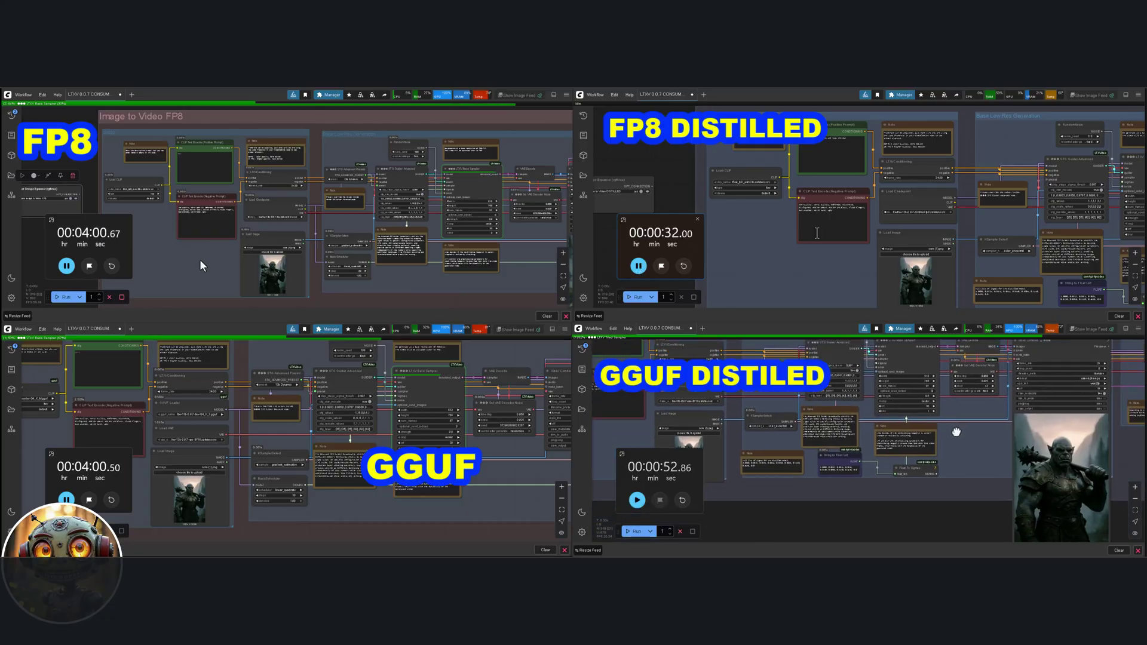
{"action": "scroll", "coordinate": [937, 431], "scroll_direction": "down", "scroll_amount": 1}
{"action": "scroll", "coordinate": [305, 269], "scroll_direction": "down", "scroll_amount": 1}
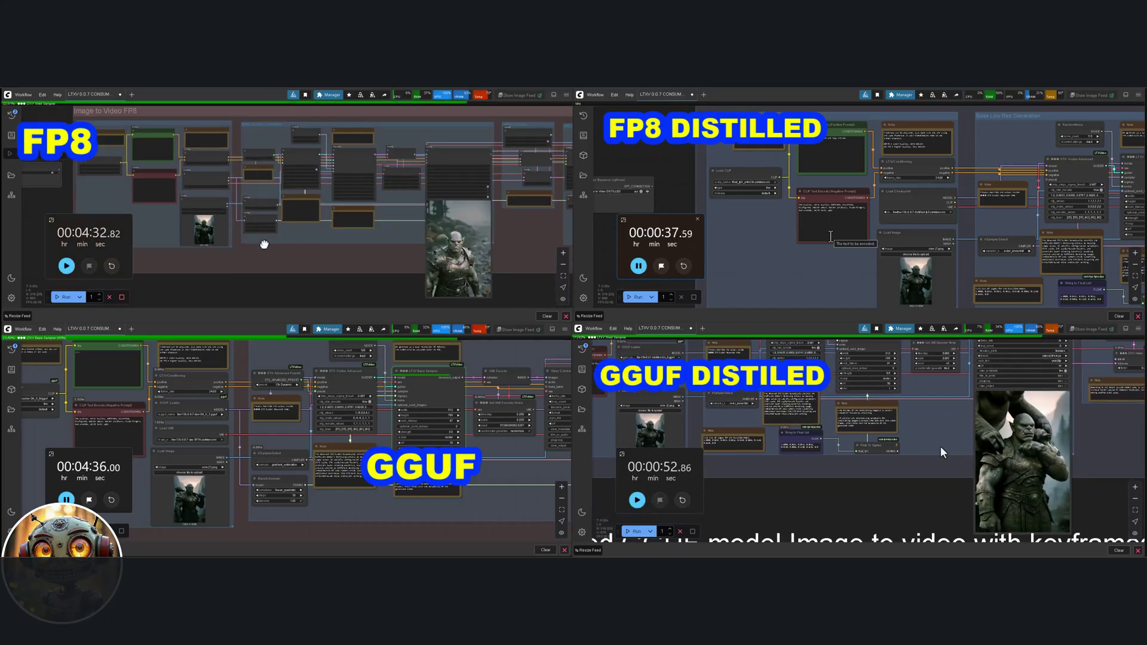
{"action": "scroll", "coordinate": [932, 446], "scroll_direction": "up", "scroll_amount": 1}
{"action": "scroll", "coordinate": [396, 220], "scroll_direction": "up", "scroll_amount": 3}
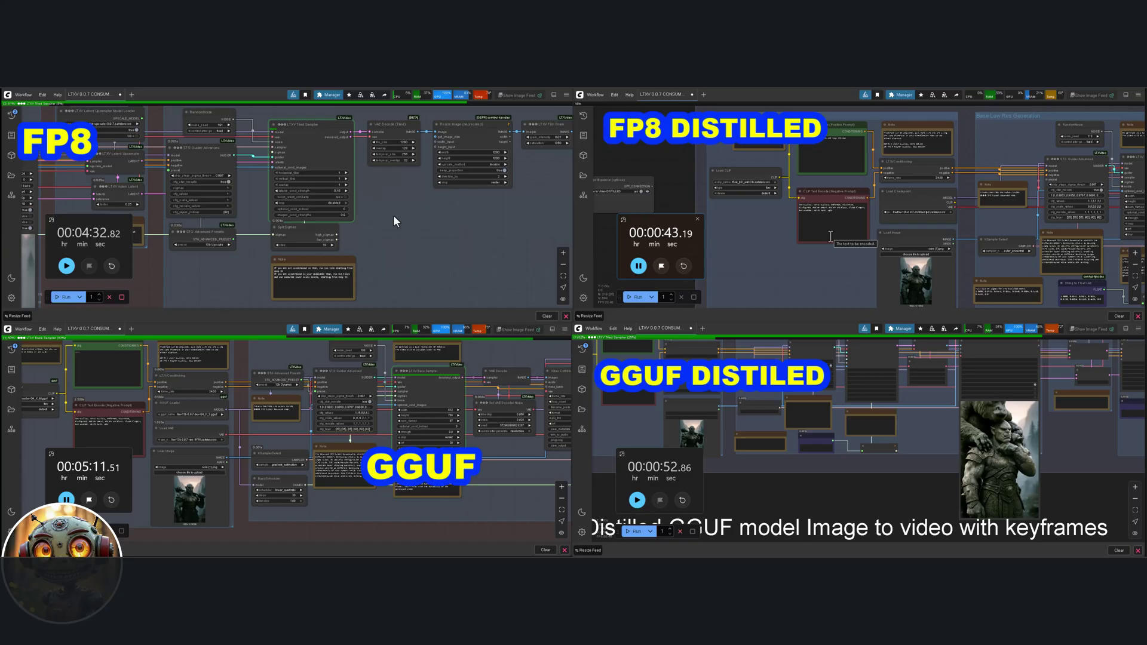
Pan to the FP8 output video and the FP8 distilled orc video.
{"action": "left_click_drag", "start_coordinate": [418, 224], "coordinate": [368, 206]}
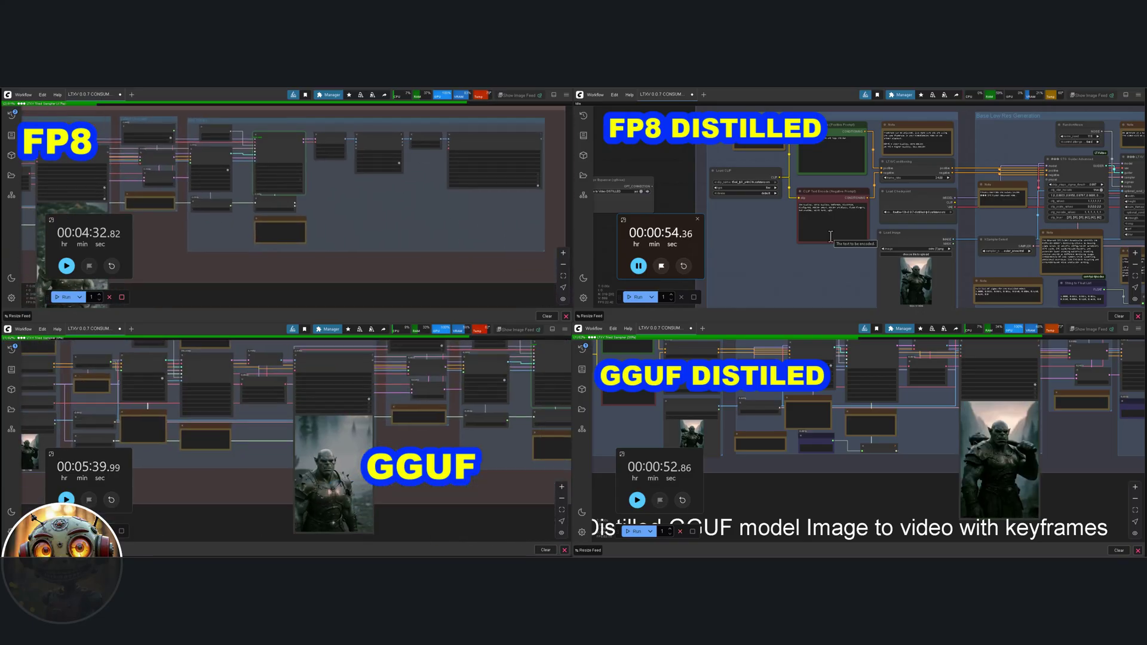
{"action": "left_click_drag", "start_coordinate": [821, 238], "coordinate": [781, 255]}
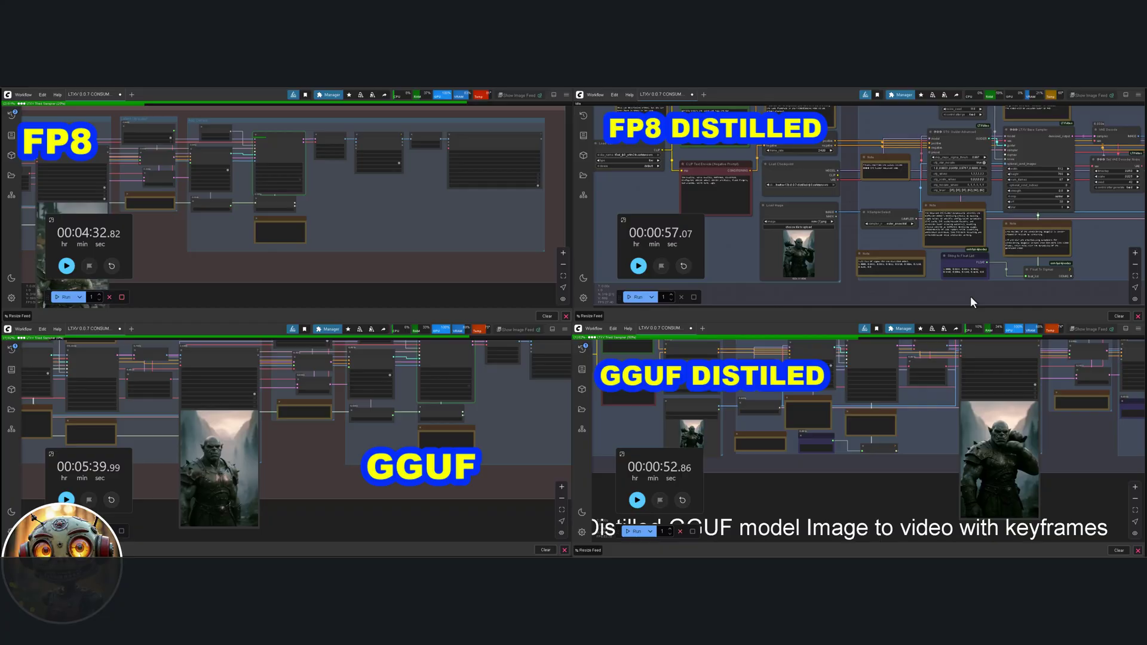
{"action": "left_click_drag", "start_coordinate": [970, 299], "coordinate": [888, 286]}
{"action": "left_click_drag", "start_coordinate": [958, 296], "coordinate": [891, 243]}
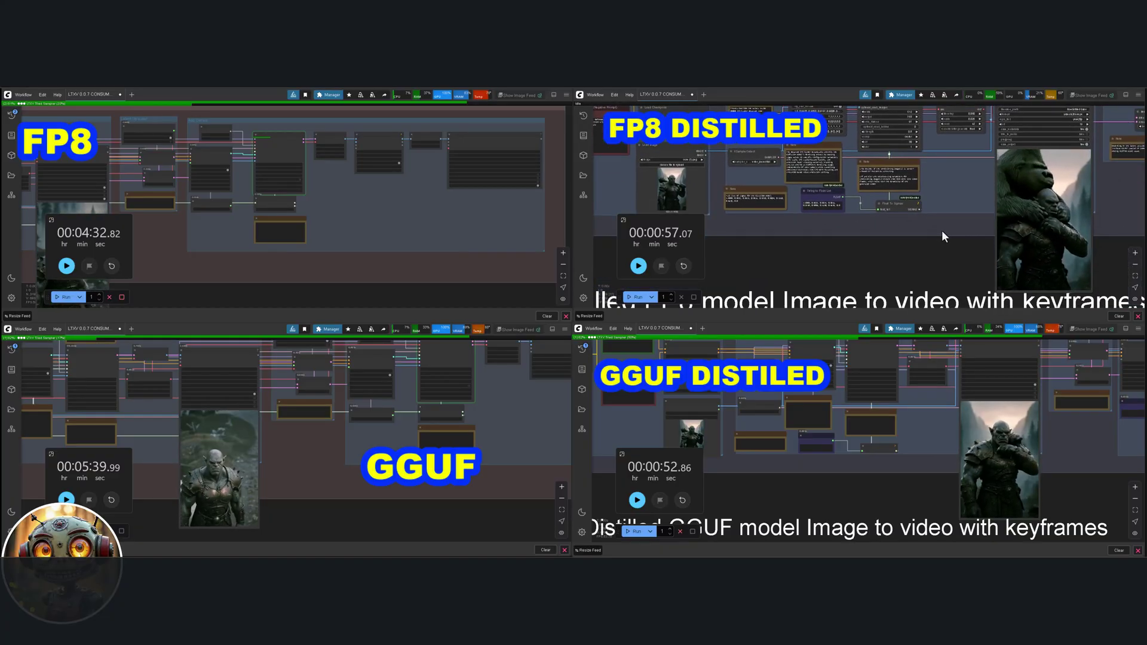
{"action": "scroll", "coordinate": [398, 208], "scroll_direction": "up", "scroll_amount": 2}
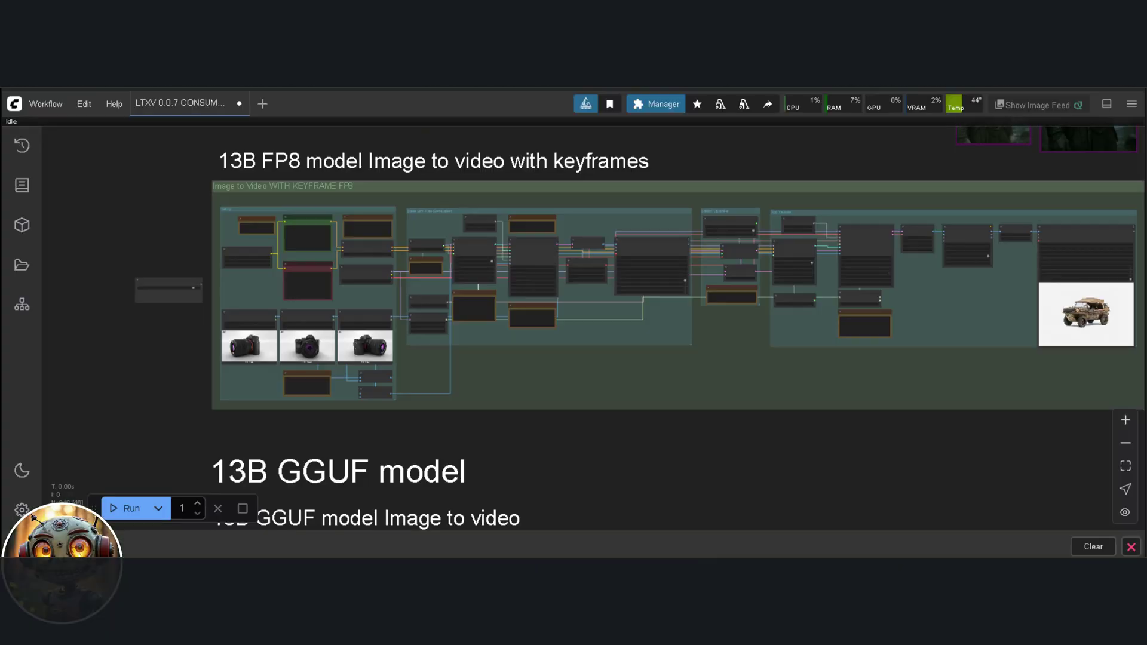
Zoom in on the three camera Load Image keyframe nodes.
{"action": "scroll", "coordinate": [243, 302], "scroll_direction": "up", "scroll_amount": 5}
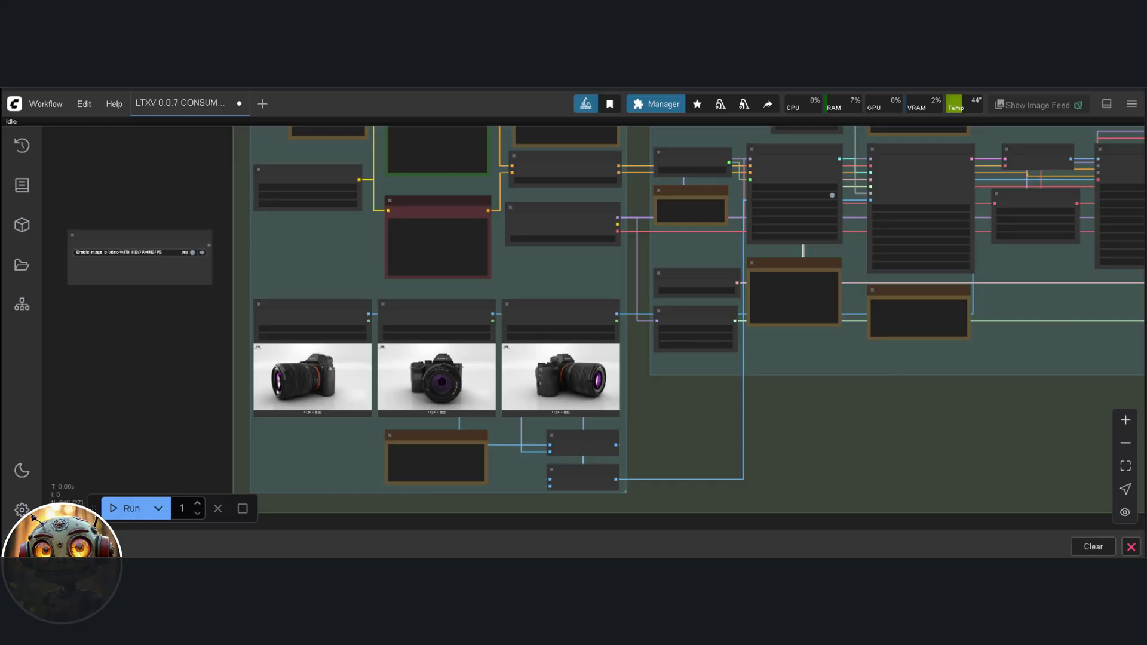
{"action": "scroll", "coordinate": [454, 358], "scroll_direction": "up", "scroll_amount": 1}
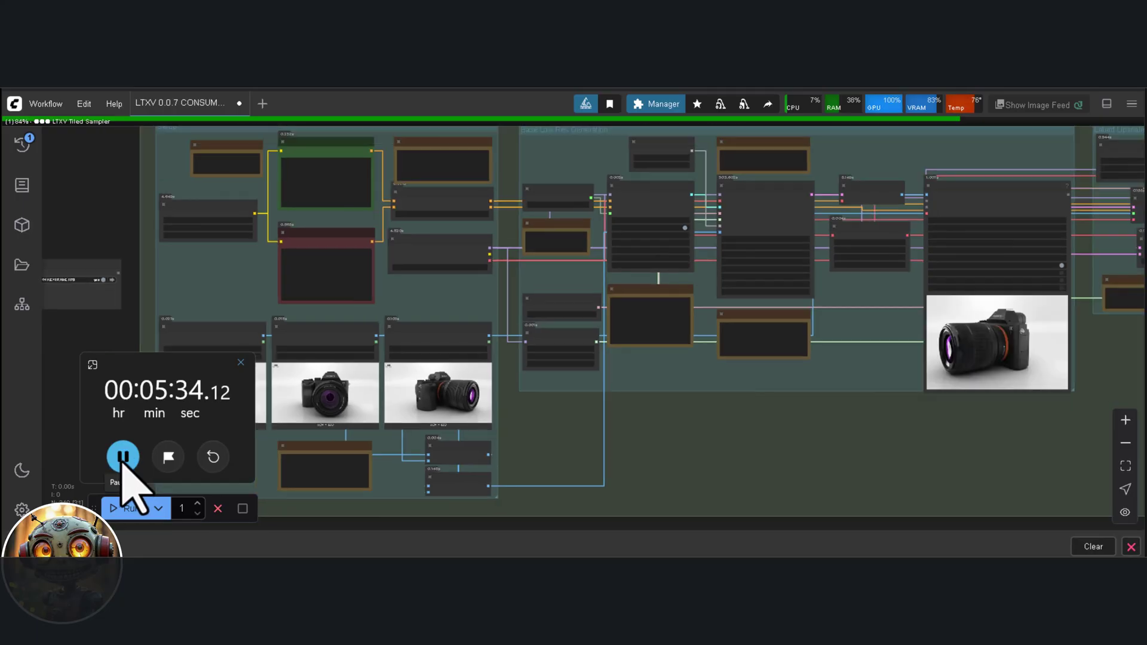
Stop the stopwatch at 5:34.82 once the camera video finishes.
{"action": "left_click", "coordinate": [123, 457]}
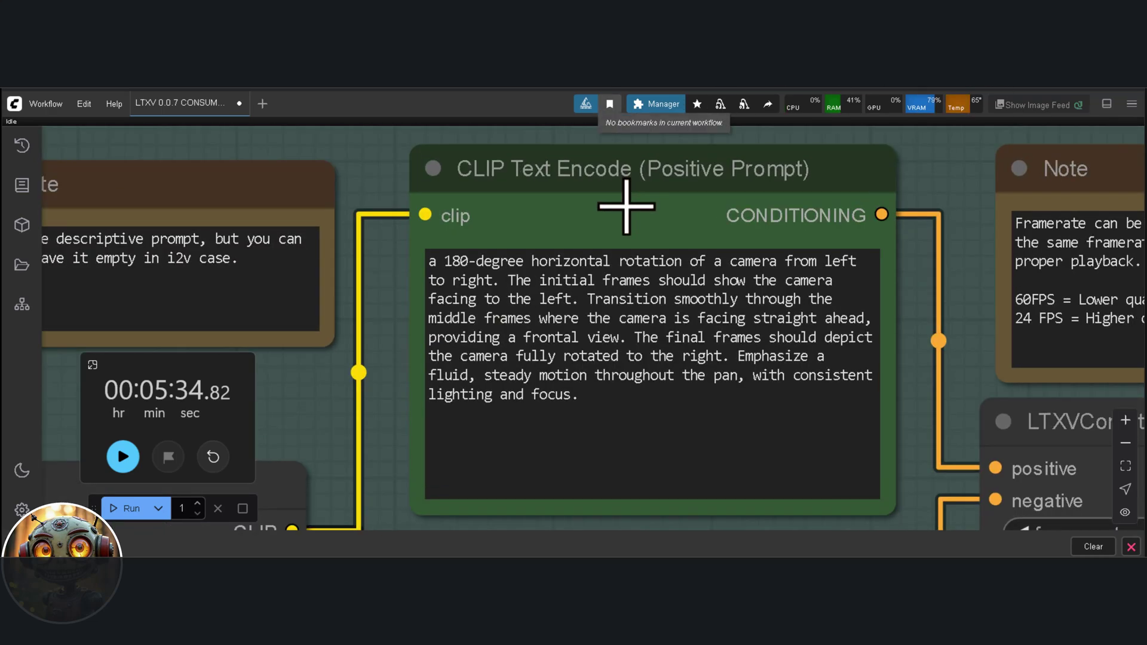
{"action": "scroll", "coordinate": [624, 203], "scroll_direction": "up", "scroll_amount": 3}
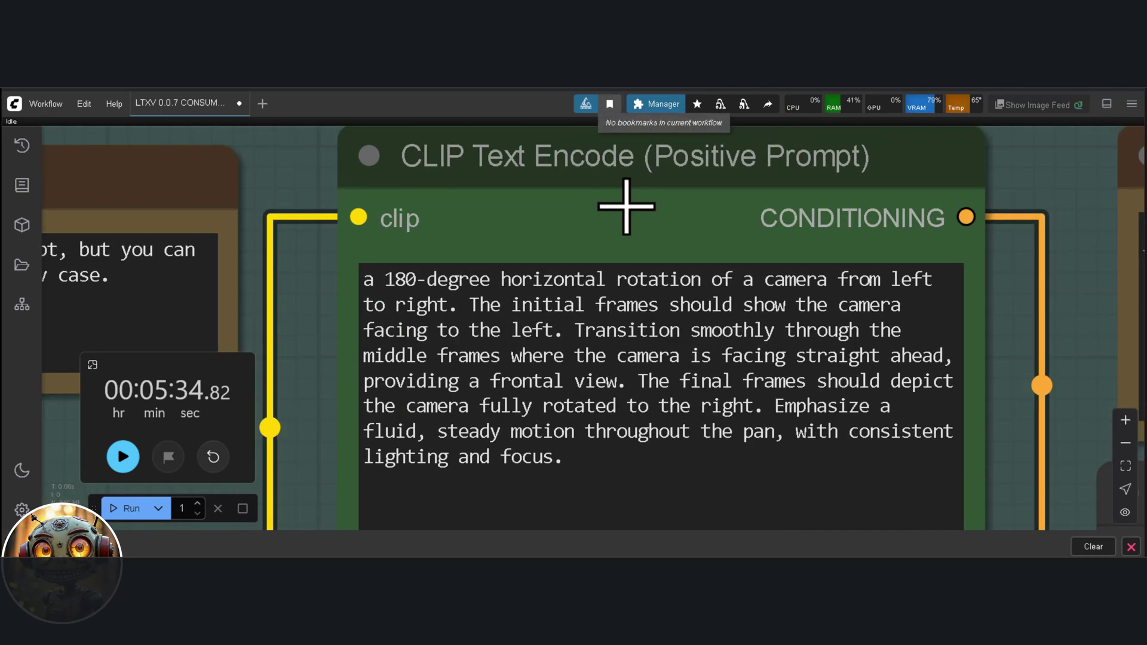
{"action": "left_click_drag", "start_coordinate": [616, 199], "coordinate": [616, 199]}
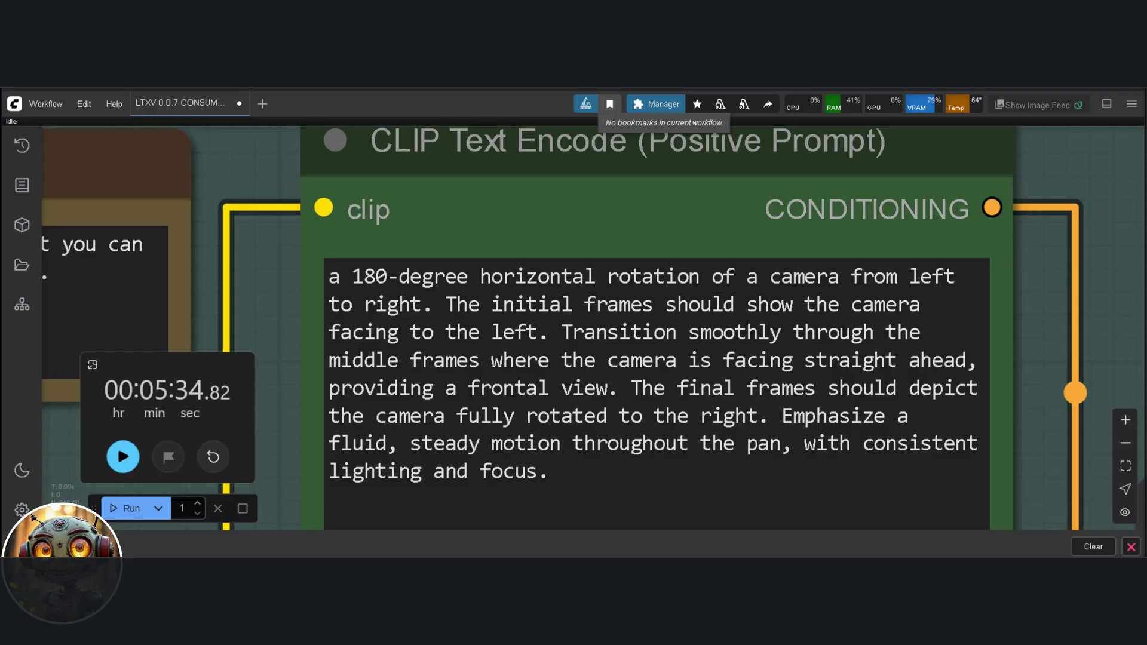
{"action": "scroll", "coordinate": [934, 205], "scroll_direction": "down", "scroll_amount": 2}
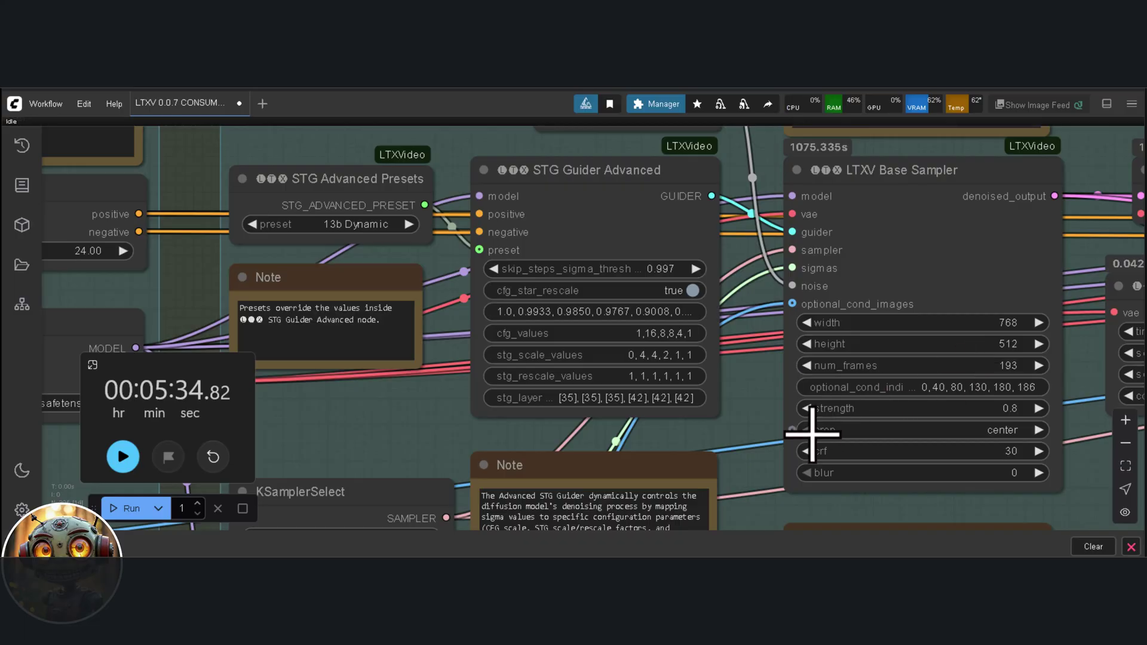
Pan to the keyframe Load Image nodes and move the top one left and down.
{"action": "scroll", "coordinate": [750, 456], "scroll_direction": "down", "scroll_amount": 2}
{"action": "left_click_drag", "start_coordinate": [751, 456], "coordinate": [1061, 298]}
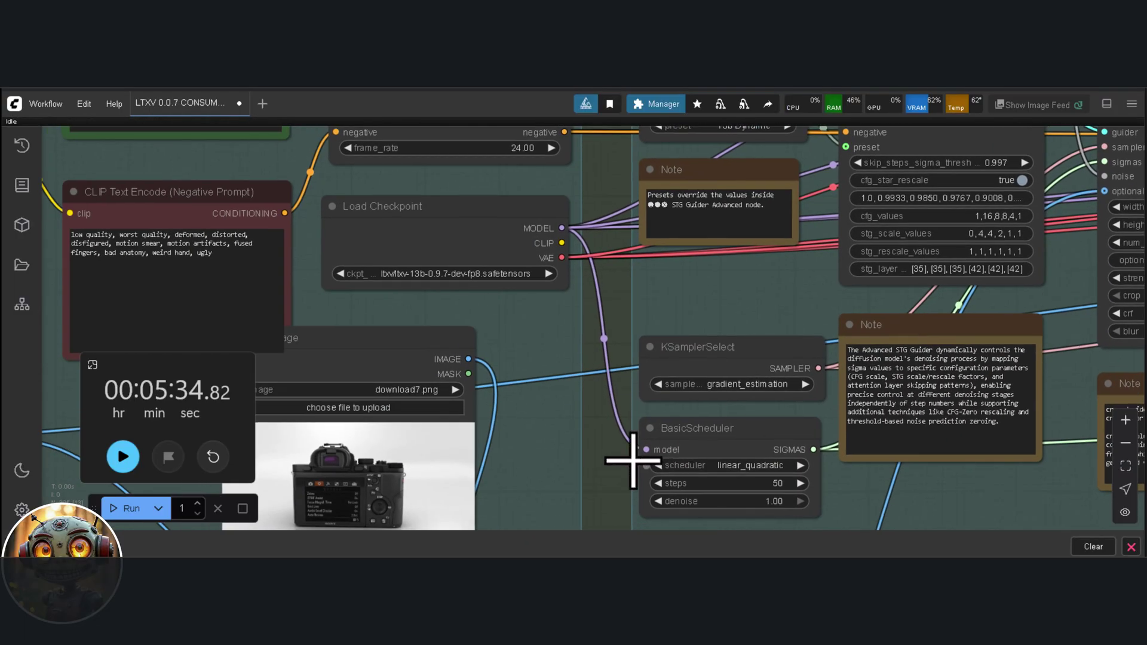
{"action": "left_click_drag", "start_coordinate": [627, 461], "coordinate": [1049, 303]}
{"action": "scroll", "coordinate": [948, 350], "scroll_direction": "down", "scroll_amount": 5}
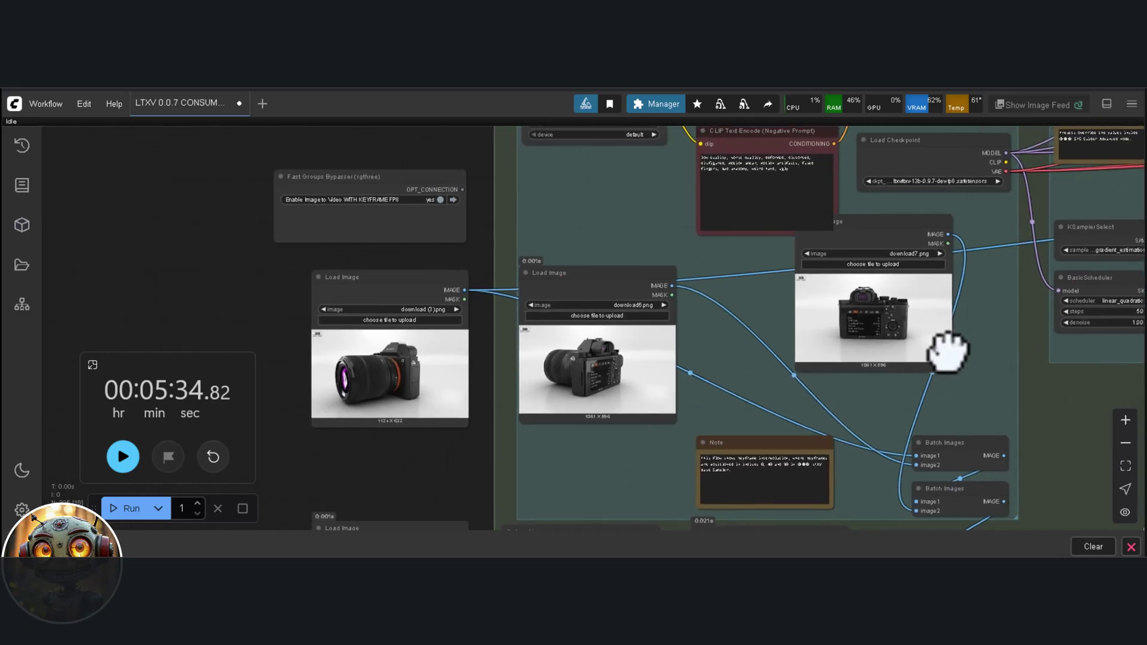
{"action": "left_click_drag", "start_coordinate": [975, 356], "coordinate": [967, 327]}
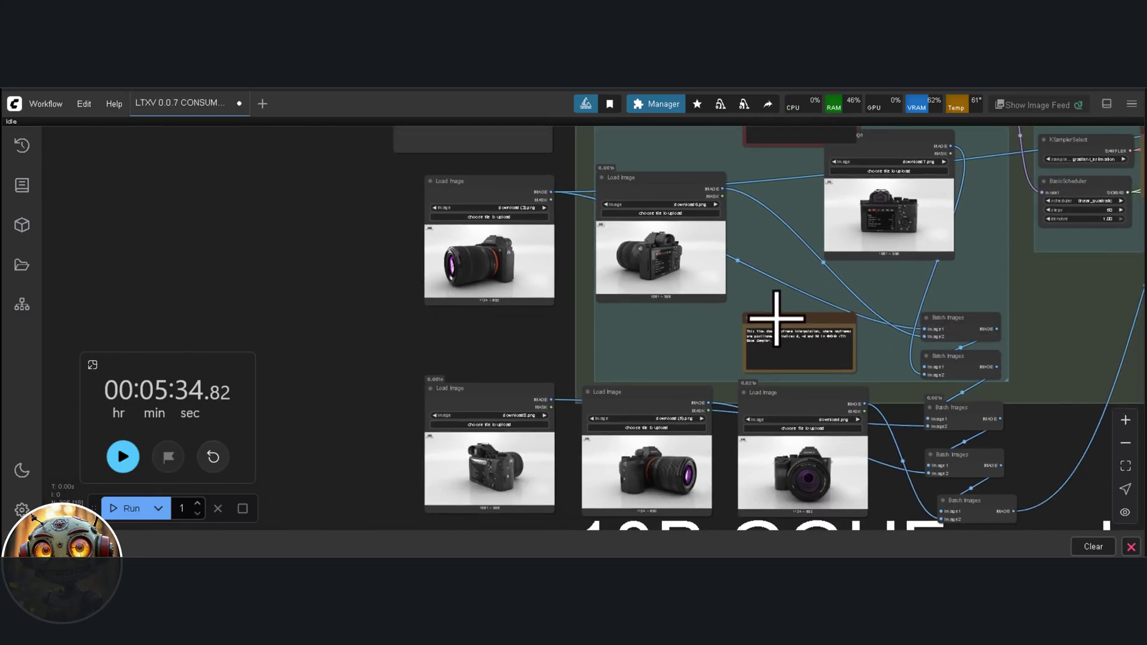
{"action": "left_click_drag", "start_coordinate": [871, 147], "coordinate": [853, 169]}
{"action": "left_click_drag", "start_coordinate": [853, 169], "coordinate": [822, 192]}
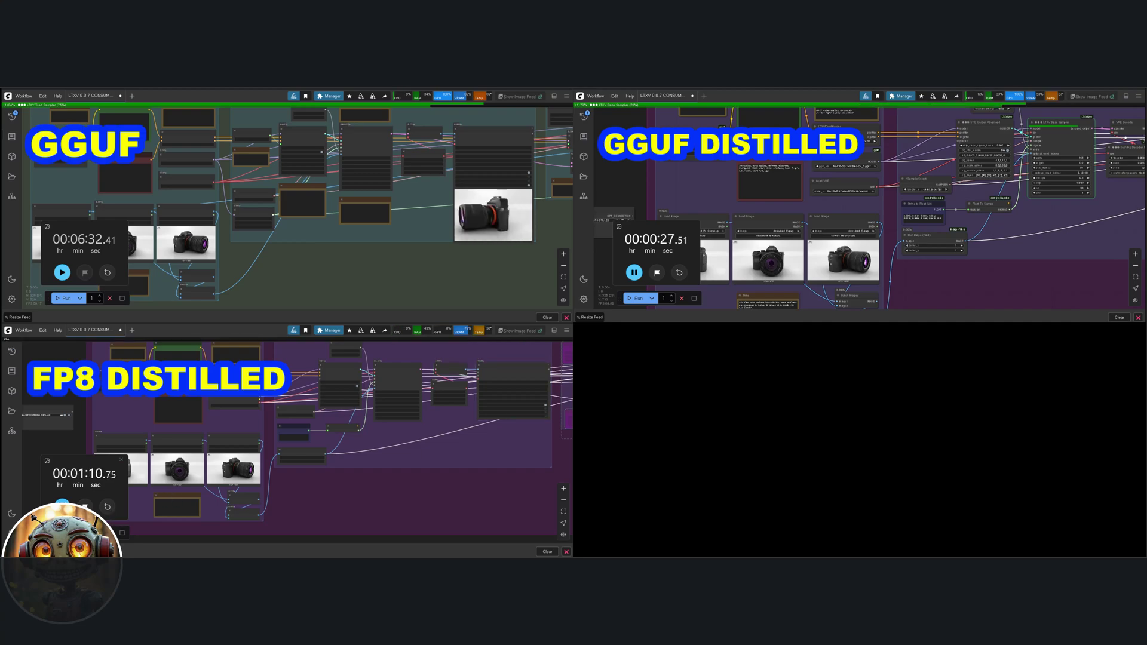
Stop the GGUF distilled timer at 37.82, then zoom to compare its camera video with FP8 distilled.
{"action": "scroll", "coordinate": [426, 478], "scroll_direction": "up", "scroll_amount": 10}
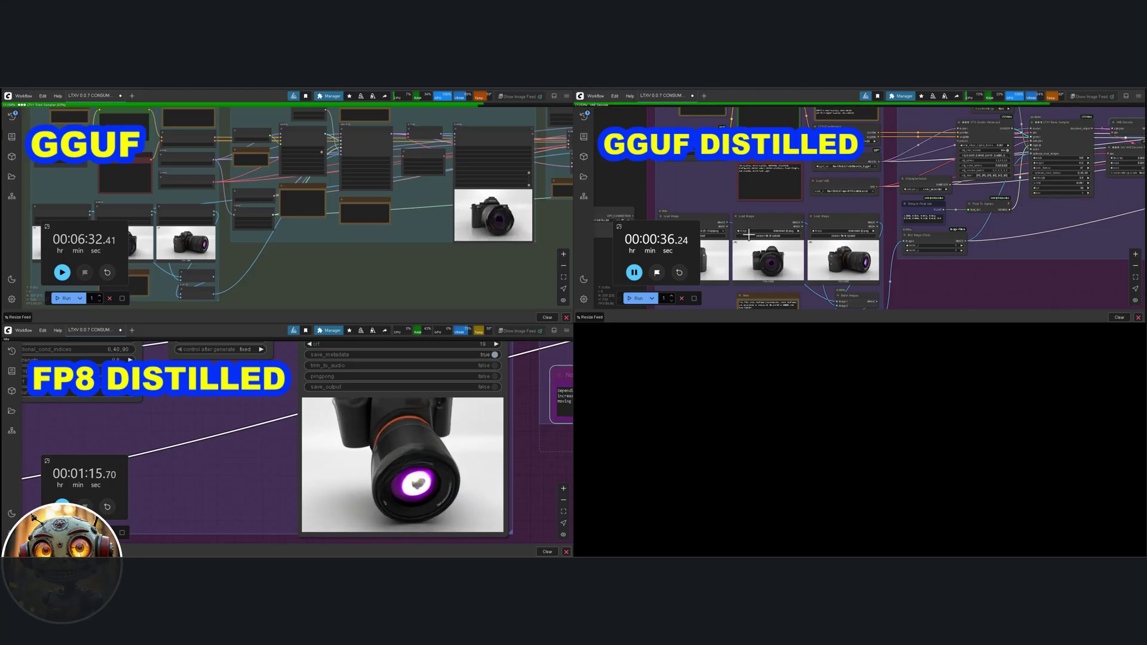
{"action": "left_click", "coordinate": [657, 273]}
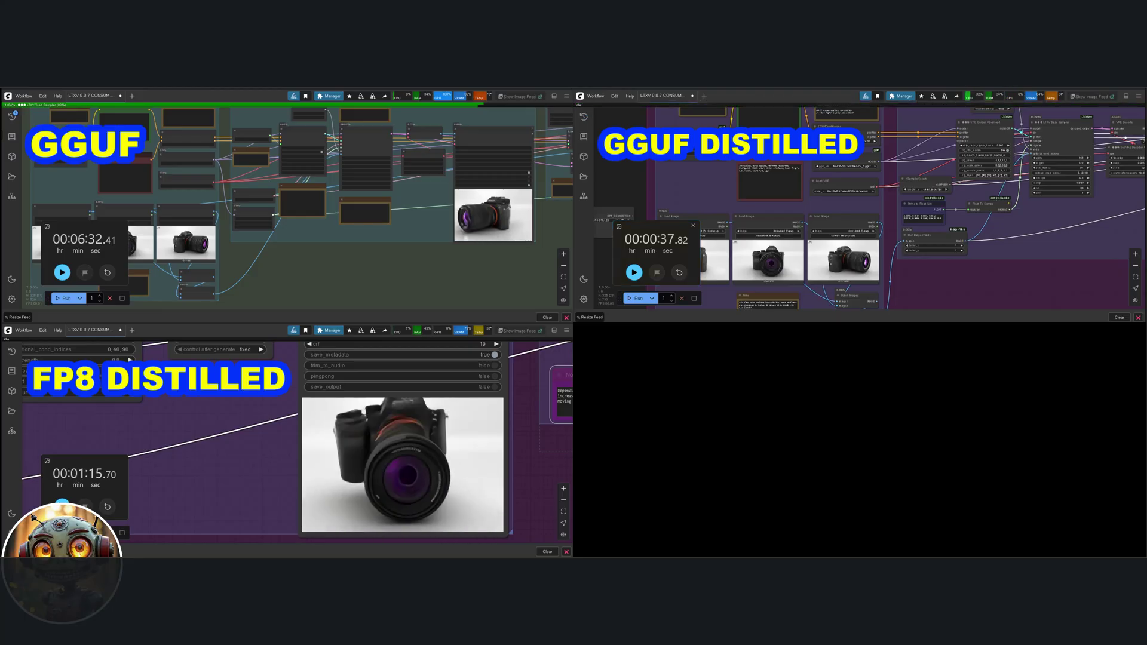
{"action": "scroll", "coordinate": [1076, 234], "scroll_direction": "down", "scroll_amount": 3}
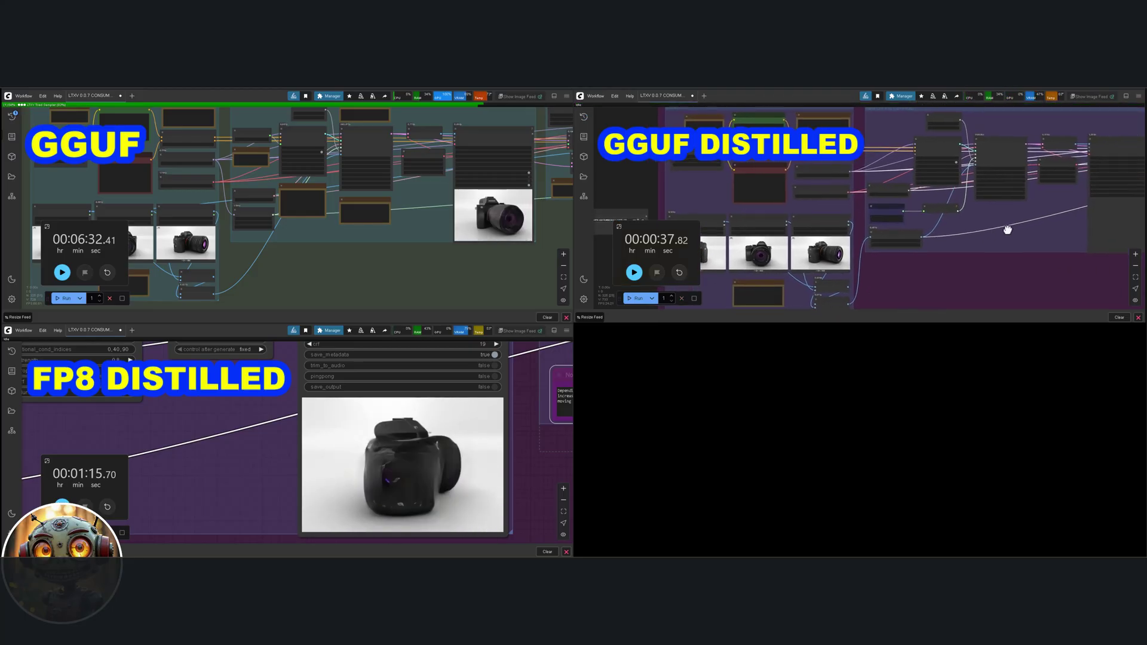
{"action": "scroll", "coordinate": [944, 237], "scroll_direction": "up", "scroll_amount": 3}
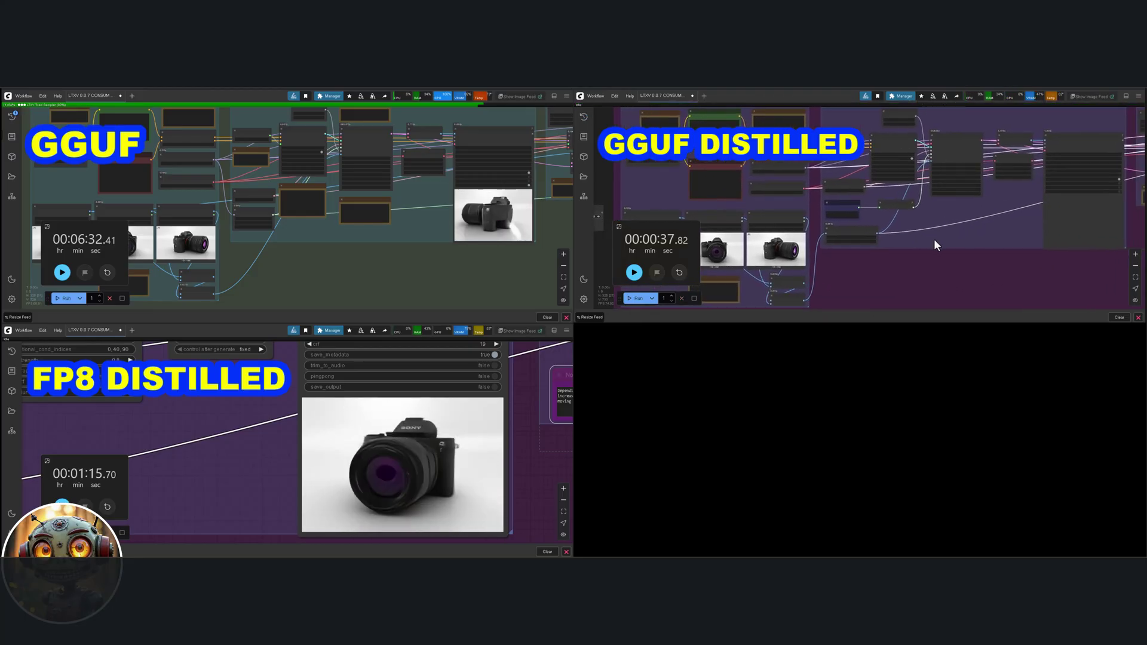
{"action": "scroll", "coordinate": [934, 239], "scroll_direction": "down", "scroll_amount": 1}
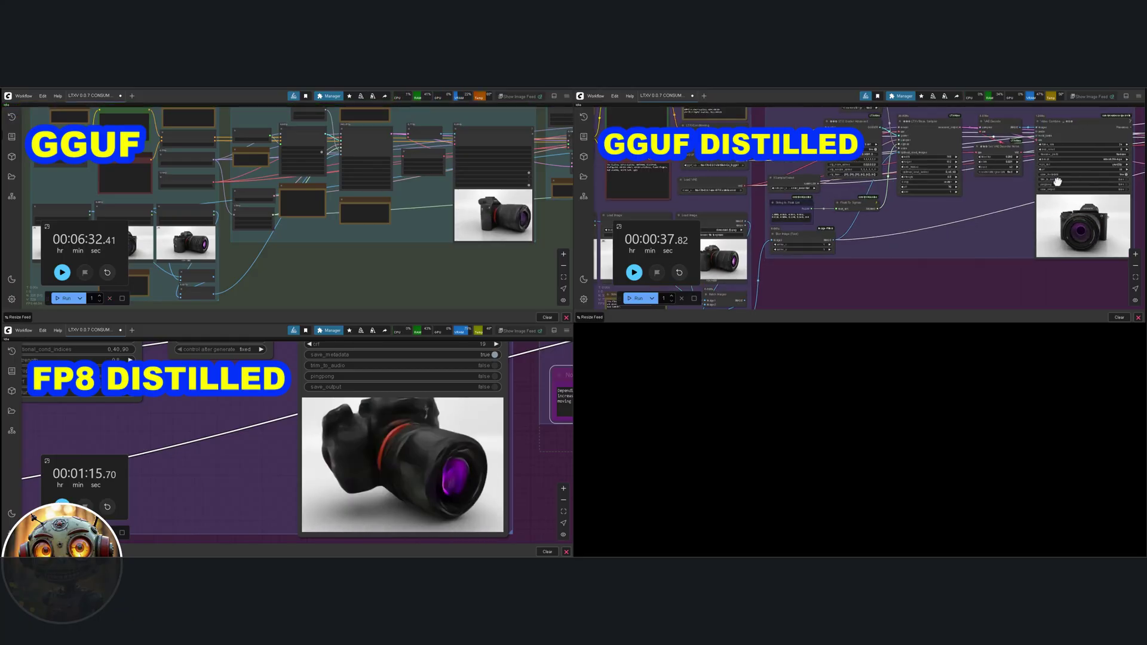
{"action": "scroll", "coordinate": [947, 255], "scroll_direction": "up", "scroll_amount": 3}
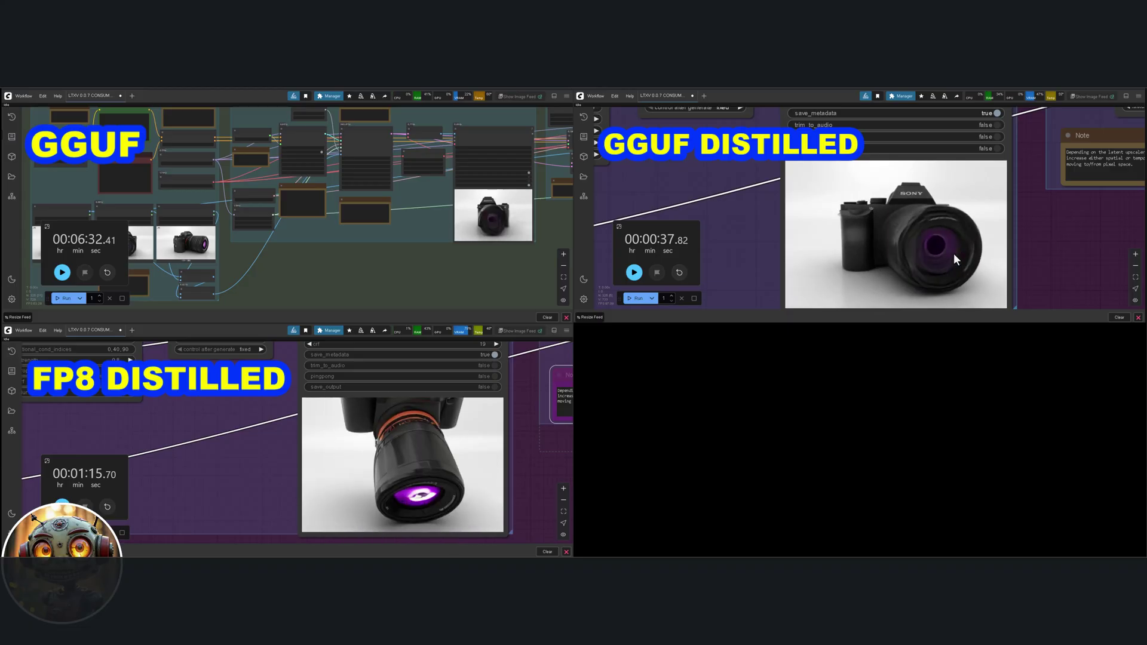
{"action": "scroll", "coordinate": [236, 453], "scroll_direction": "down", "scroll_amount": 2}
{"action": "scroll", "coordinate": [236, 452], "scroll_direction": "down", "scroll_amount": 5}
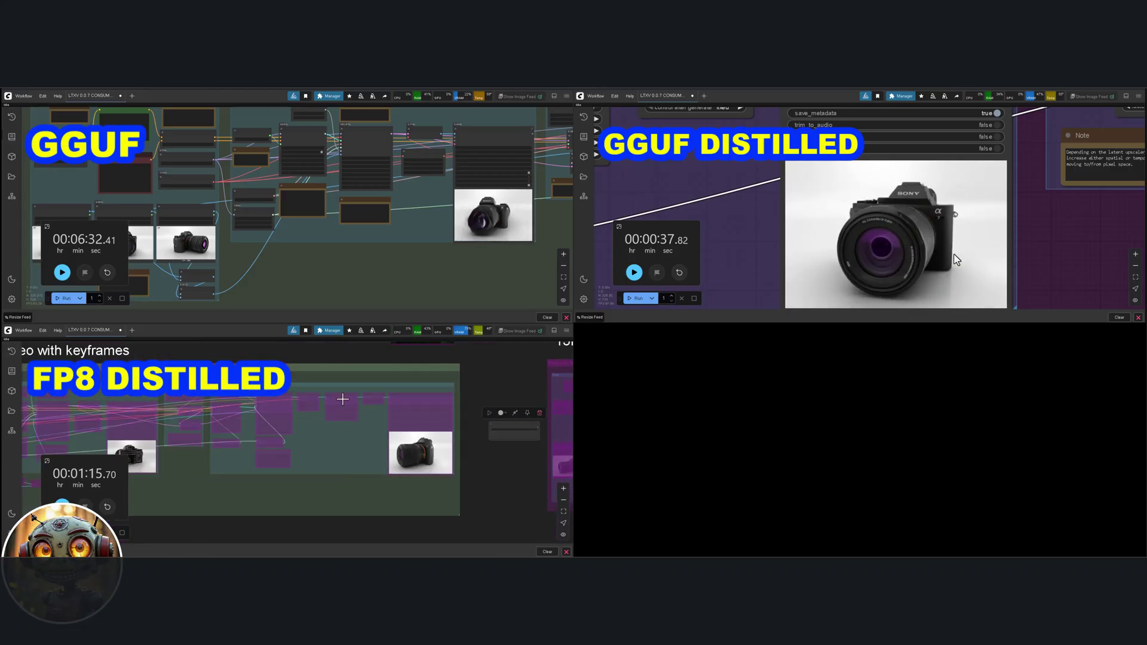
Move the top-right keyframe Load Image node down-left among the other keyframe nodes.
{"action": "scroll", "coordinate": [269, 518], "scroll_direction": "up", "scroll_amount": 3}
{"action": "scroll", "coordinate": [848, 236], "scroll_direction": "down", "scroll_amount": 4}
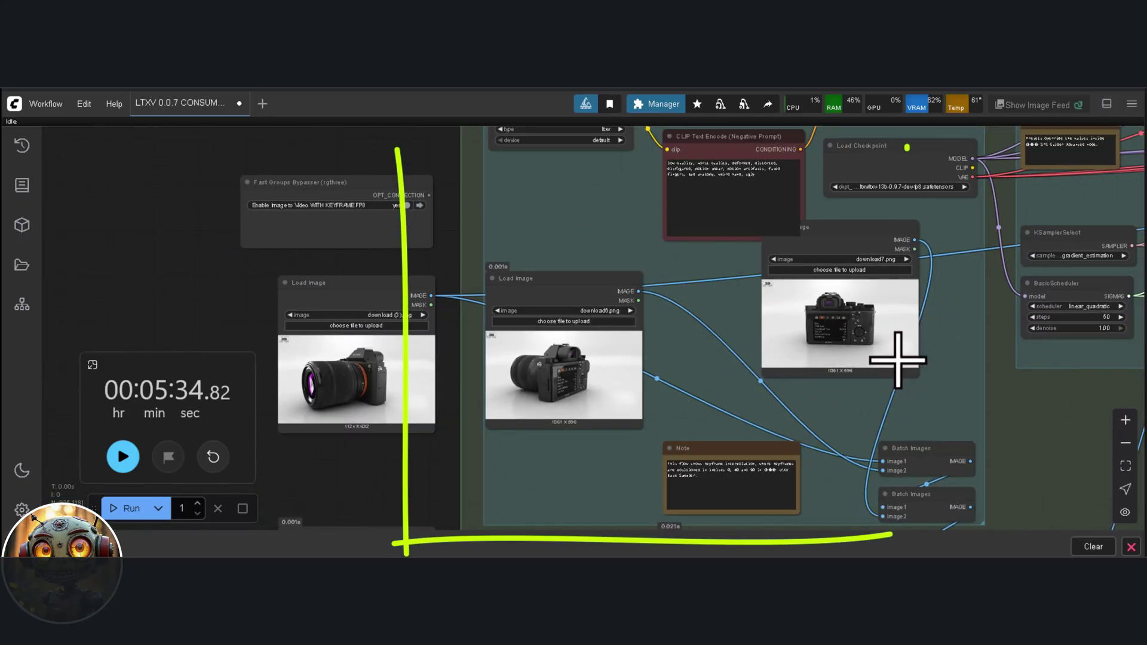
{"action": "left_click_drag", "start_coordinate": [896, 373], "coordinate": [968, 325]}
{"action": "scroll", "coordinate": [985, 384], "scroll_direction": "up", "scroll_amount": 3}
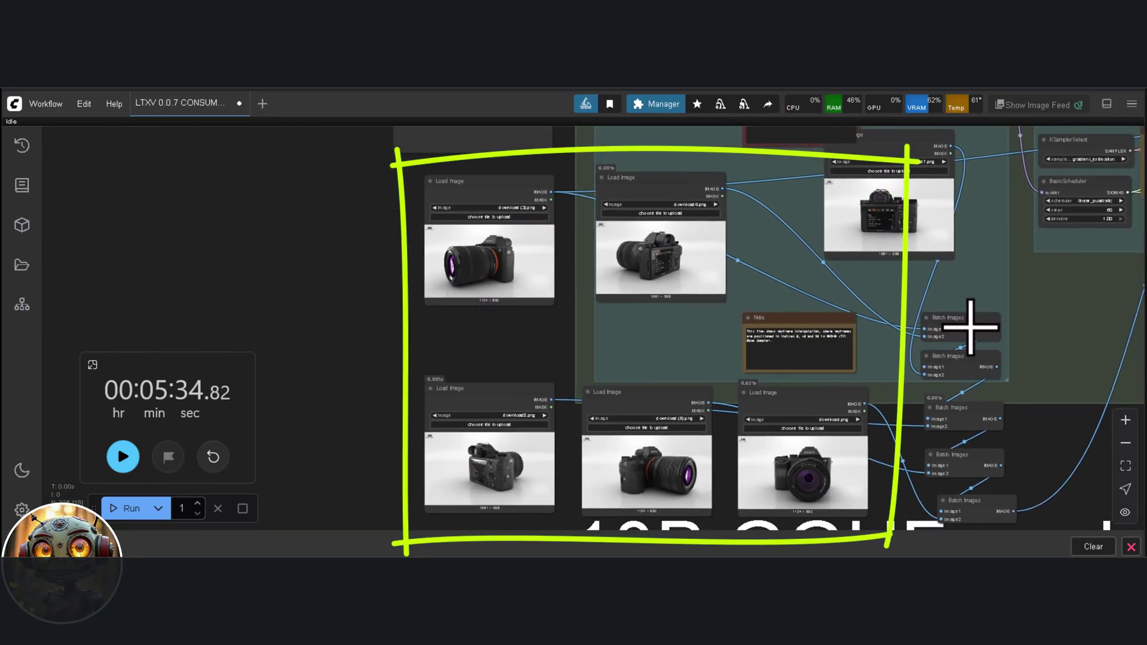
{"action": "left_click_drag", "start_coordinate": [880, 136], "coordinate": [797, 183]}
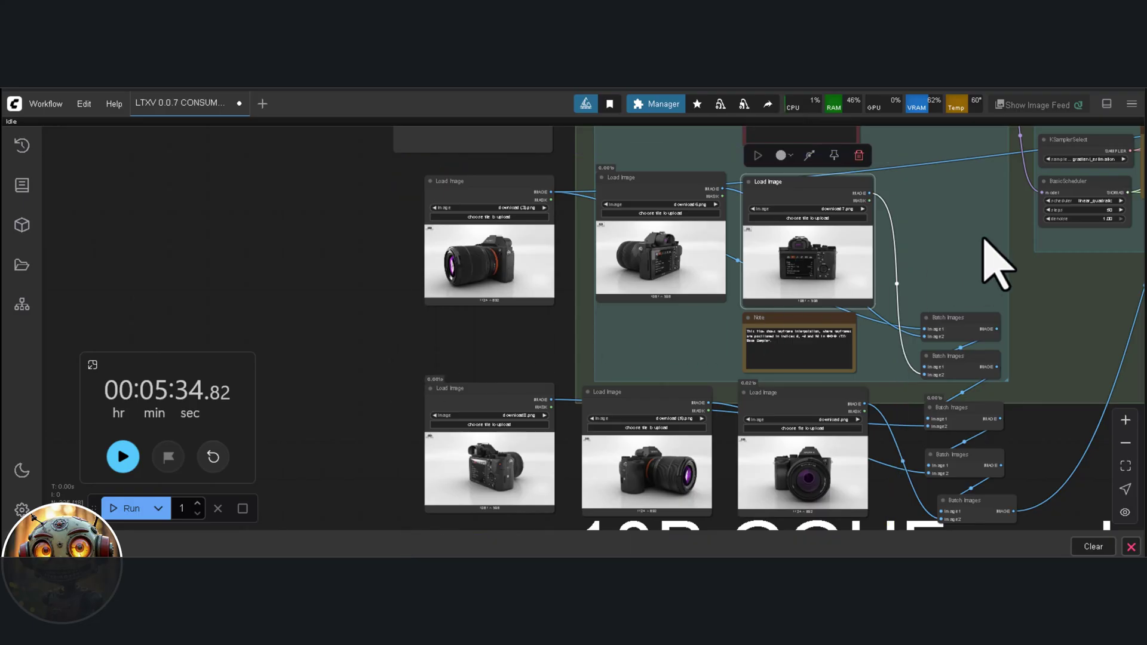
Pan and zoom across the graph to the Image to Video FP8 group.
{"action": "mouse_move", "coordinate": [985, 256]}
{"action": "left_mouse_down"}
{"action": "mouse_move", "coordinate": [639, 277]}
{"action": "mouse_move", "coordinate": [609, 321]}
{"action": "left_mouse_up"}
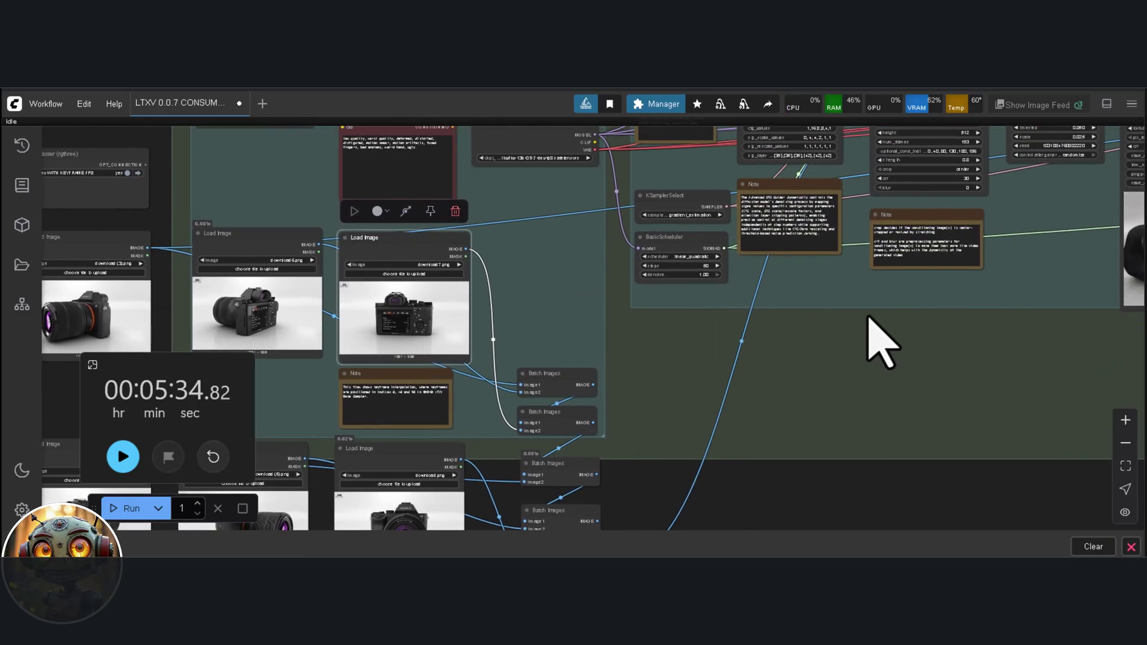
{"action": "left_click_drag", "start_coordinate": [878, 340], "coordinate": [747, 397]}
{"action": "scroll", "coordinate": [535, 330], "scroll_direction": "up", "scroll_amount": 5}
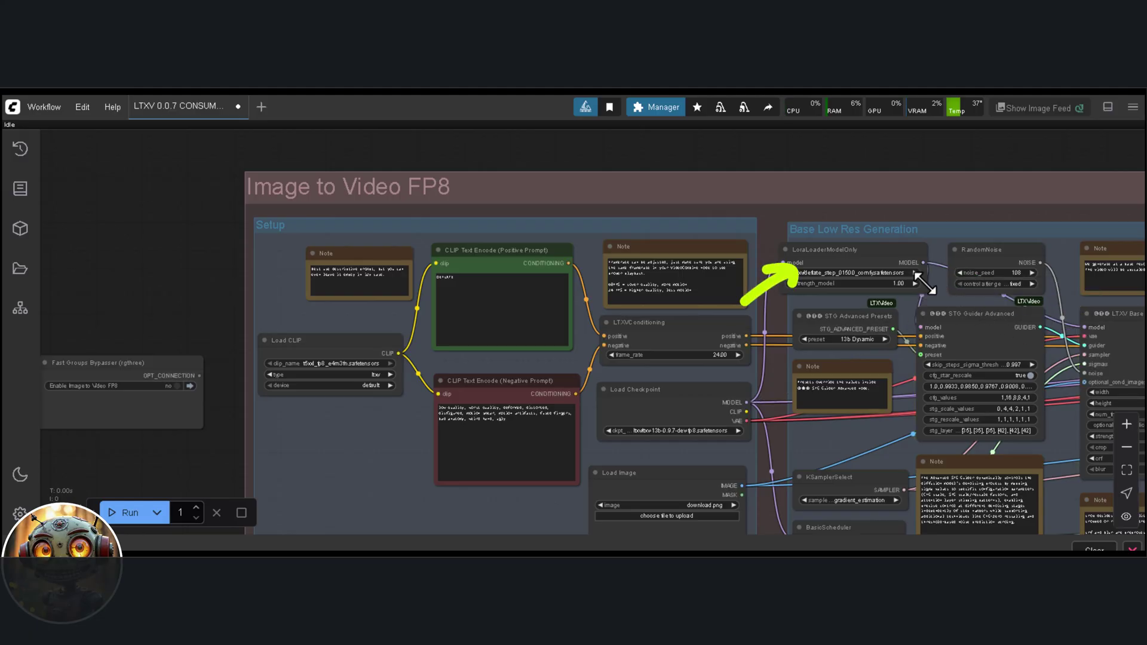
Link the Load Checkpoint MODEL output into the LoraLoaderModelOnly model input.
{"action": "left_click_drag", "start_coordinate": [926, 261], "coordinate": [807, 463]}
{"action": "scroll", "coordinate": [822, 321], "scroll_direction": "down", "scroll_amount": 5}
{"action": "scroll", "coordinate": [889, 366], "scroll_direction": "up", "scroll_amount": 4}
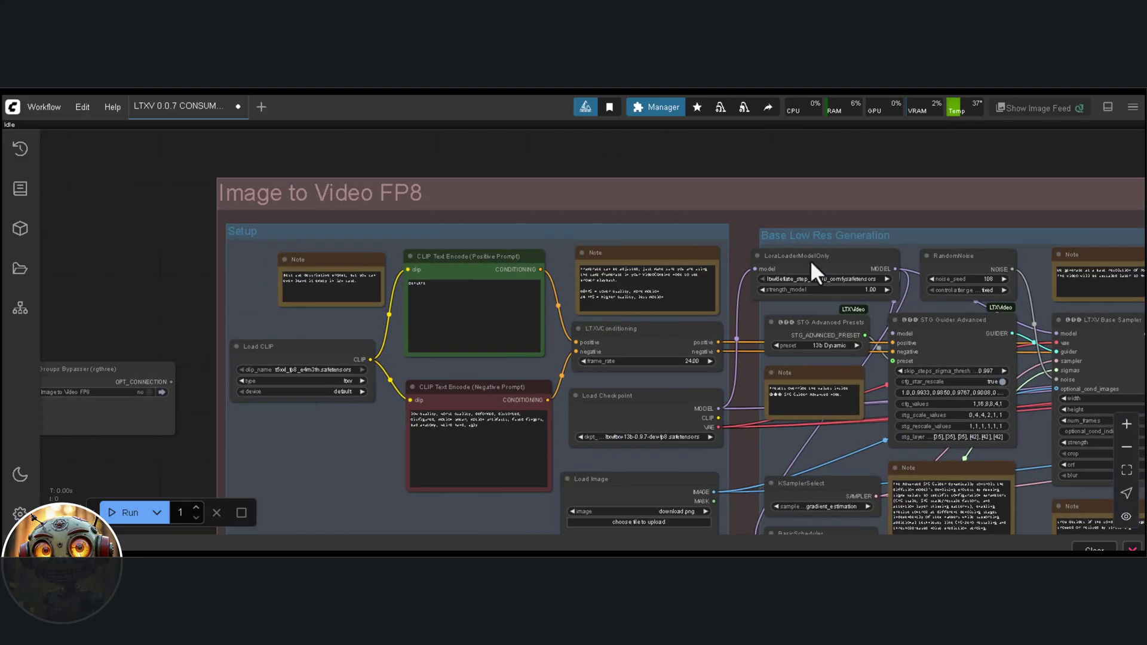
{"action": "scroll", "coordinate": [777, 250], "scroll_direction": "up", "scroll_amount": 6}
Select deflate_step_01500_comfy.safetensors as the LoRA loader's lora_name.
{"action": "left_click", "coordinate": [732, 233]}
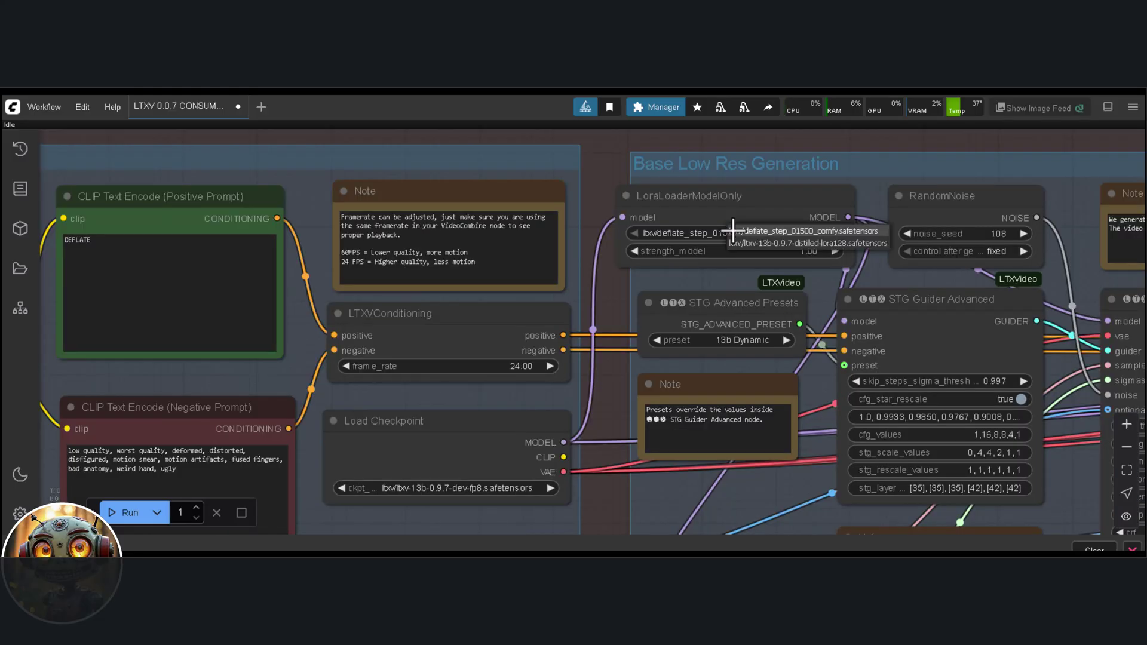
{"action": "left_click", "coordinate": [775, 232]}
{"action": "scroll", "coordinate": [73, 218], "scroll_direction": "up", "scroll_amount": 2}
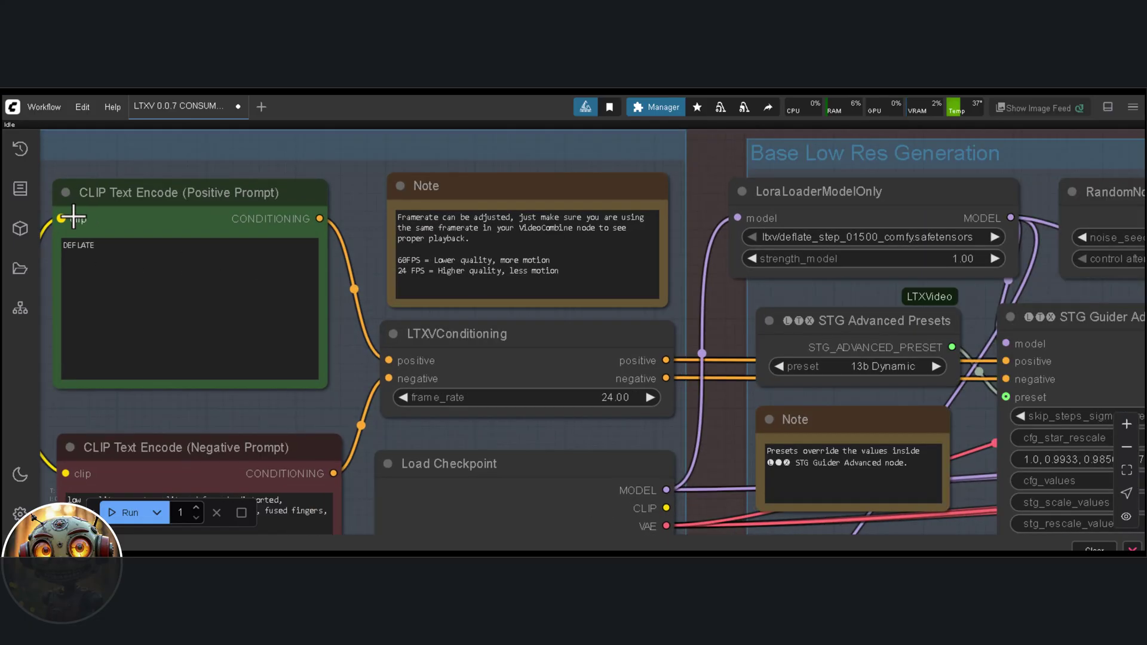
{"action": "scroll", "coordinate": [73, 218], "scroll_direction": "up", "scroll_amount": 1}
{"action": "scroll", "coordinate": [948, 454], "scroll_direction": "down", "scroll_amount": 5}
Zoom in on the Video Combine preview of the vintage car video, then zoom back out.
{"action": "scroll", "coordinate": [1062, 461], "scroll_direction": "up", "scroll_amount": 3}
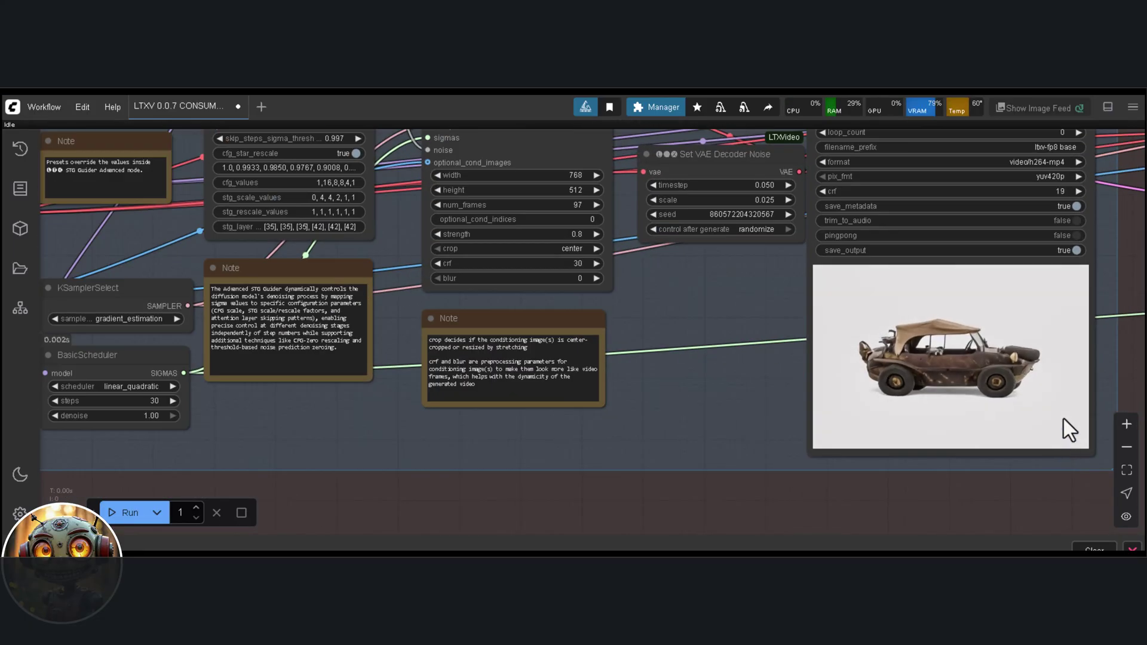
{"action": "left_click_drag", "start_coordinate": [1063, 418], "coordinate": [743, 505]}
{"action": "scroll", "coordinate": [735, 487], "scroll_direction": "up", "scroll_amount": 3}
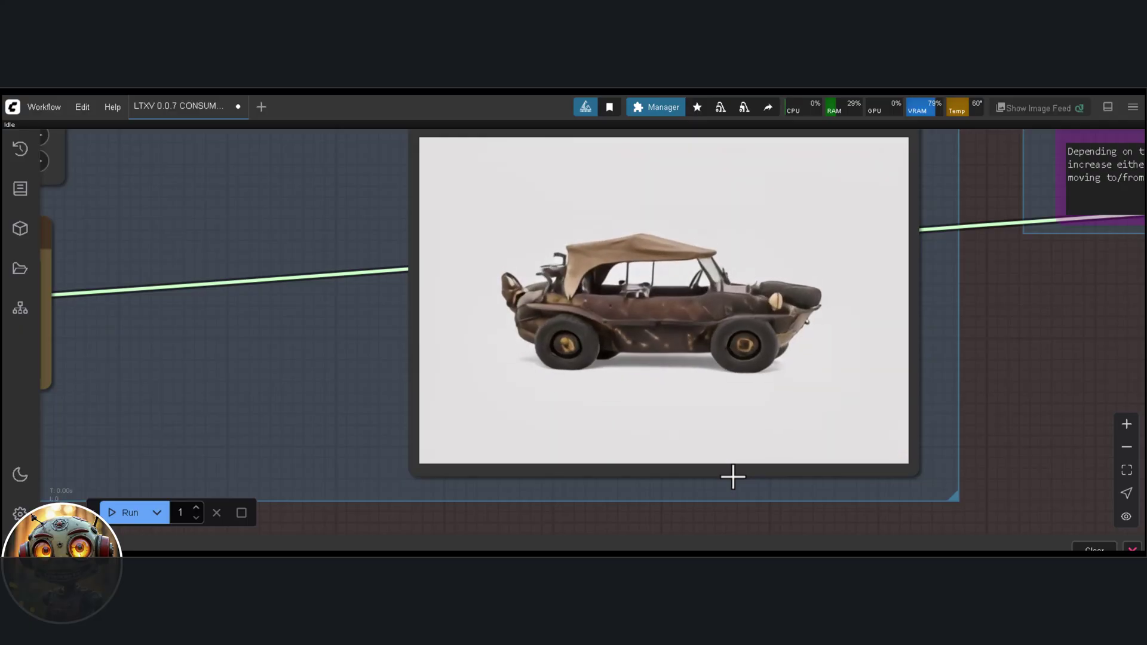
{"action": "scroll", "coordinate": [733, 476], "scroll_direction": "down", "scroll_amount": 5}
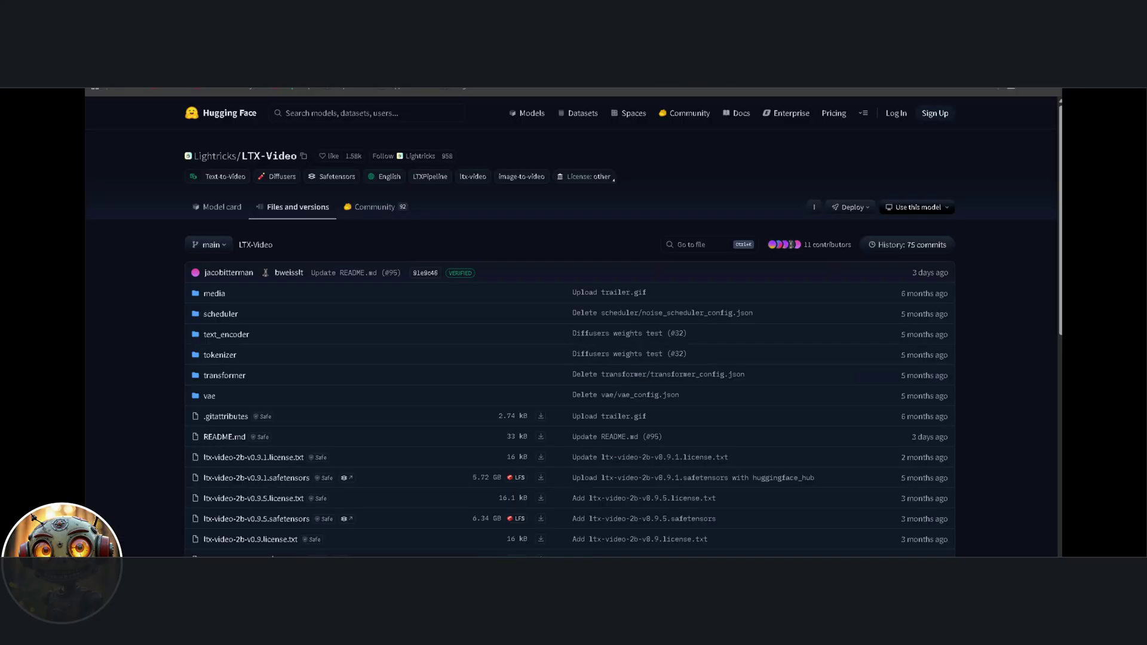
Scroll through the LTX-Video 13B model files meant for the checkpoints folder.
{"action": "scroll", "coordinate": [613, 179], "scroll_direction": "down", "scroll_amount": 3}
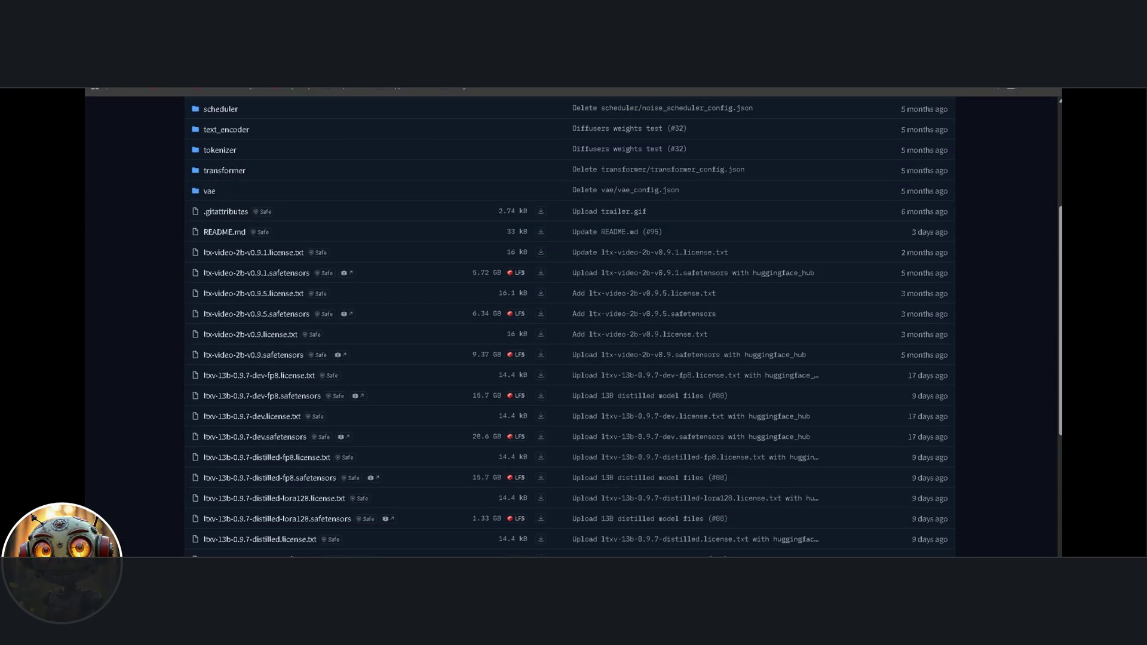
{"action": "scroll", "coordinate": [570, 322], "scroll_direction": "down", "scroll_amount": 3}
{"action": "scroll", "coordinate": [571, 323], "scroll_direction": "down", "scroll_amount": 1}
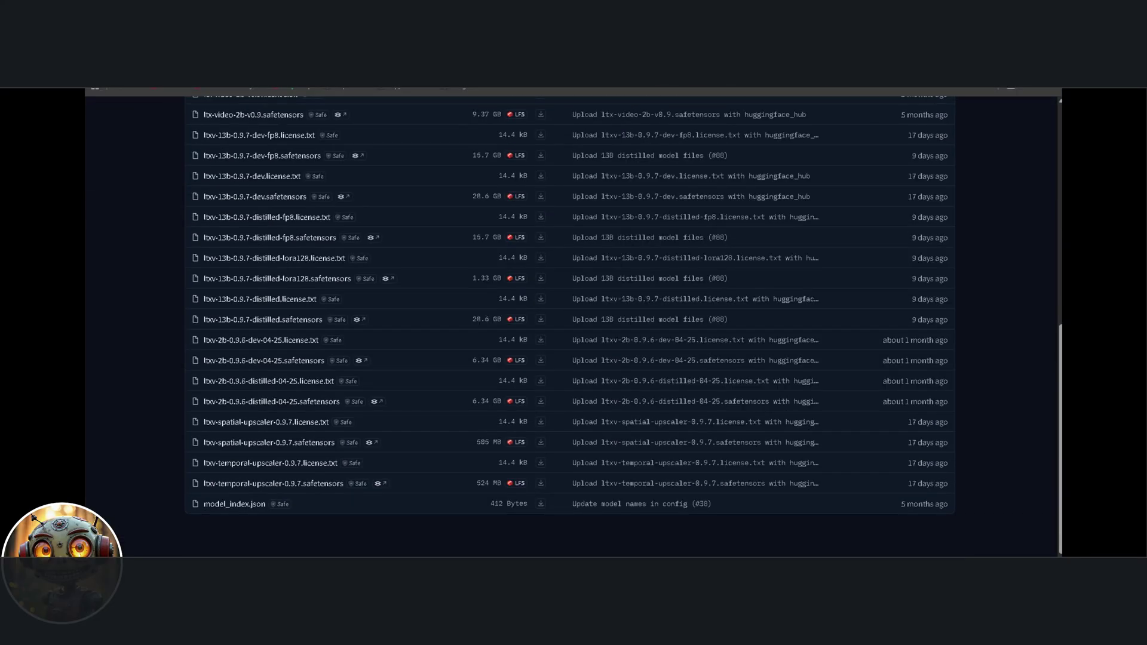
Show the models/checkpoints folder, then browse the ltxv-13b-0.9.7-dev GGUF file list.
{"action": "key", "text": "alt+Tab"}
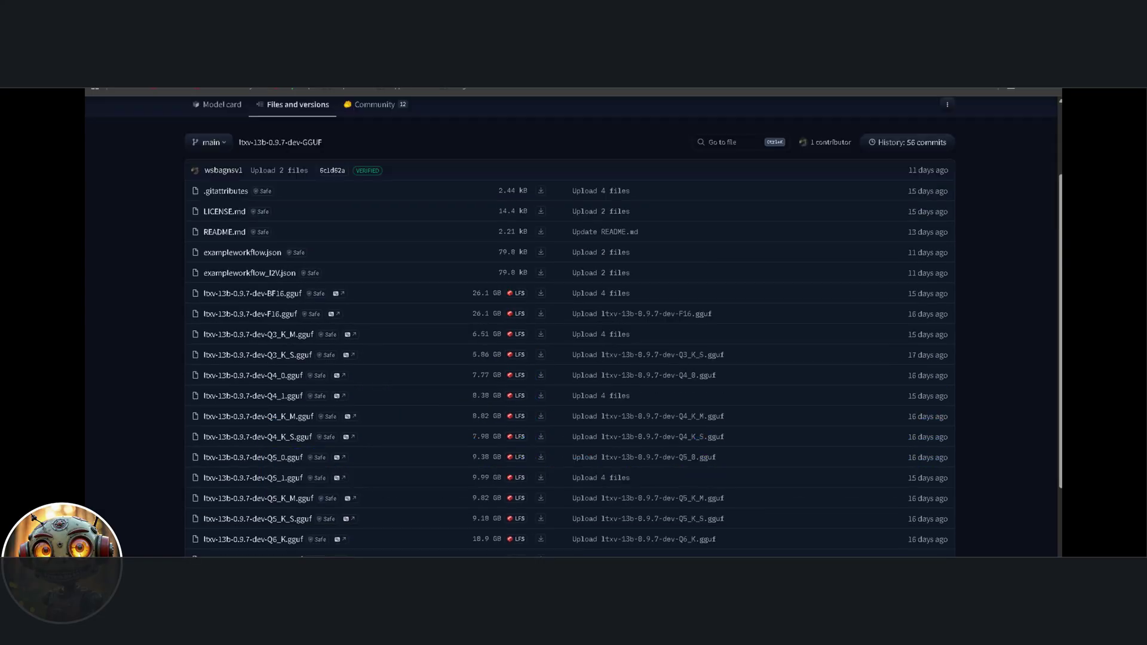
{"action": "scroll", "coordinate": [570, 322], "scroll_direction": "down", "scroll_amount": 1}
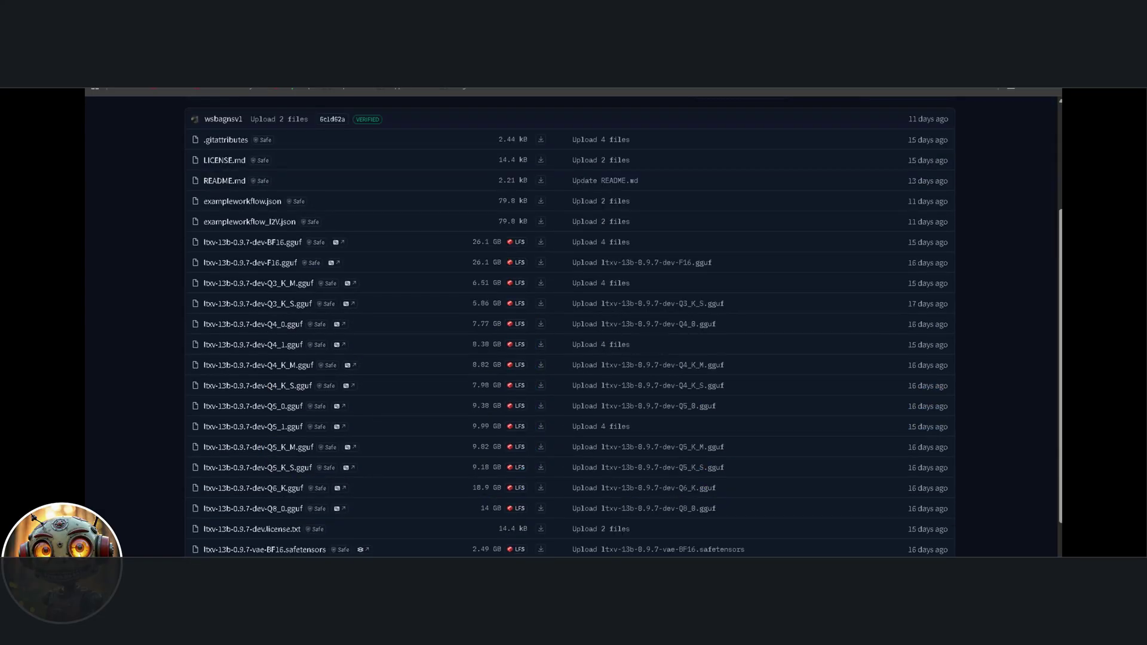
{"action": "scroll", "coordinate": [570, 323], "scroll_direction": "down", "scroll_amount": 1}
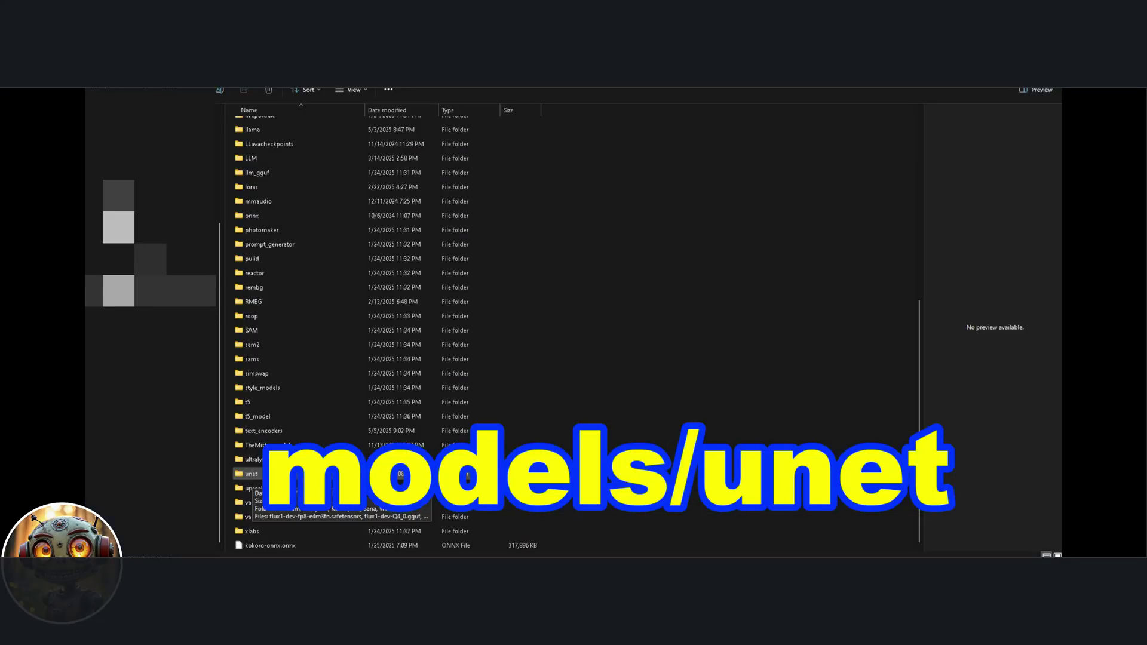
Open the models/unet folder, then the models/vae folder in File Explorer.
{"action": "left_click", "coordinate": [251, 474]}
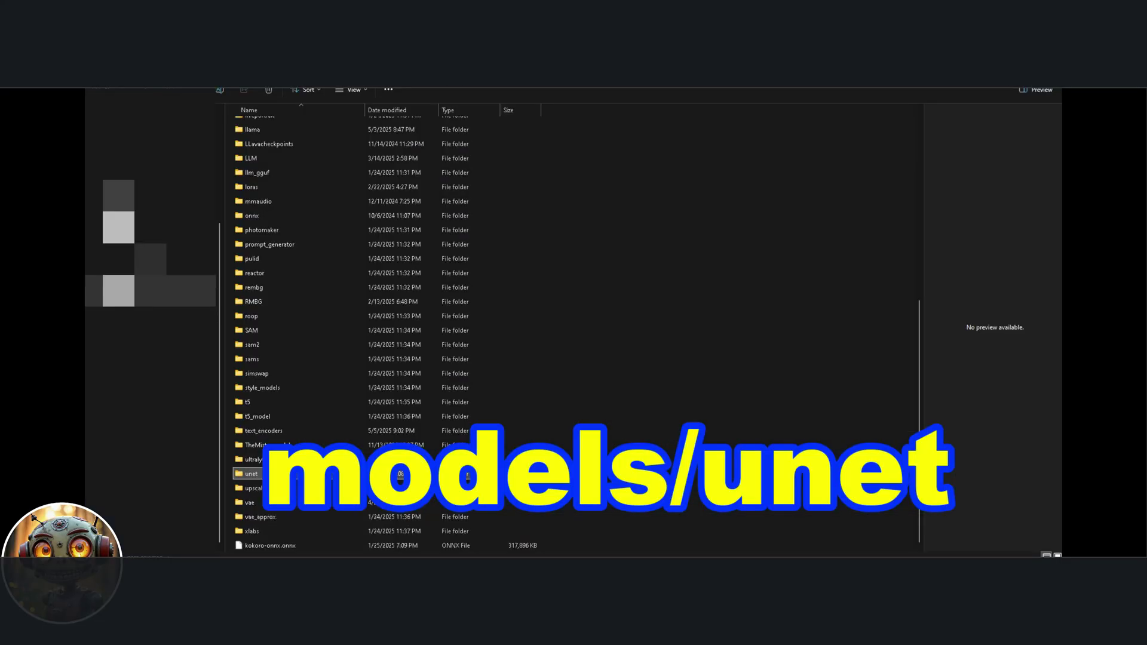
{"action": "key", "text": "Return"}
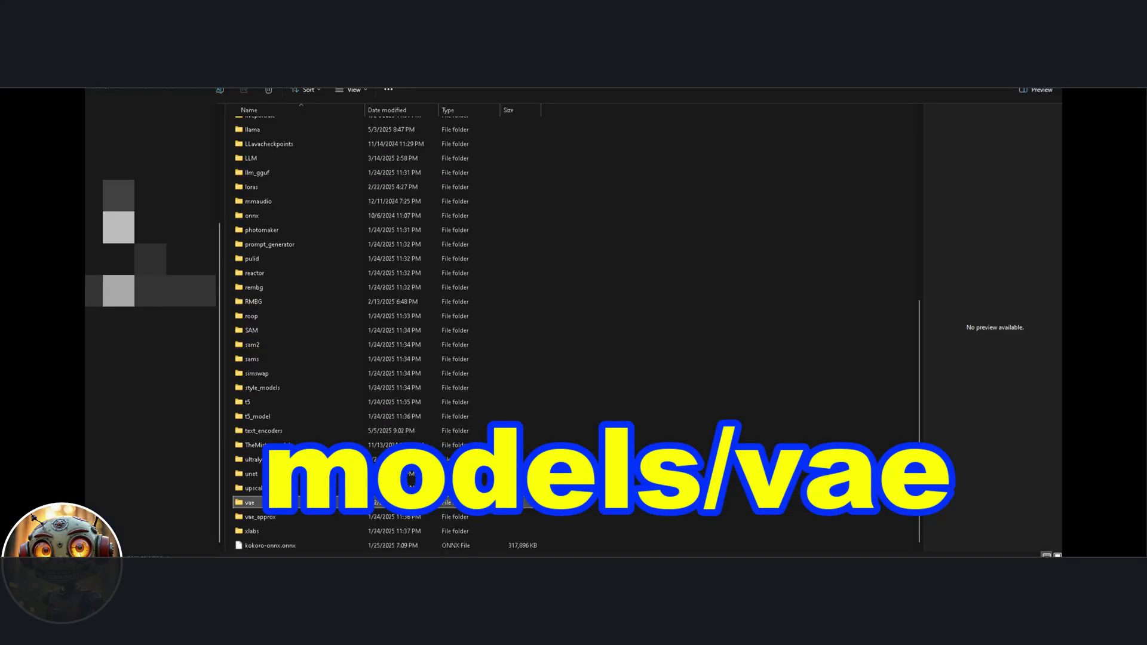
{"action": "key", "text": "Return"}
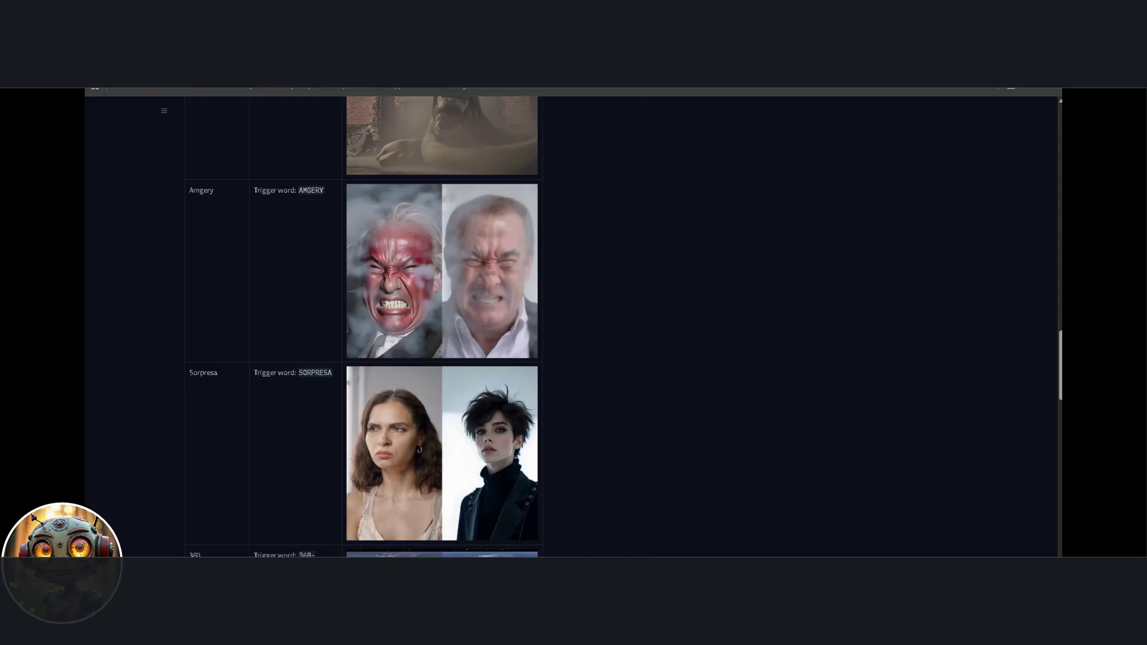
Scroll through the Lightricks/LTXV-LoRAs model card tables and their LoRA previews.
{"action": "scroll", "coordinate": [362, 326], "scroll_direction": "up", "scroll_amount": 10}
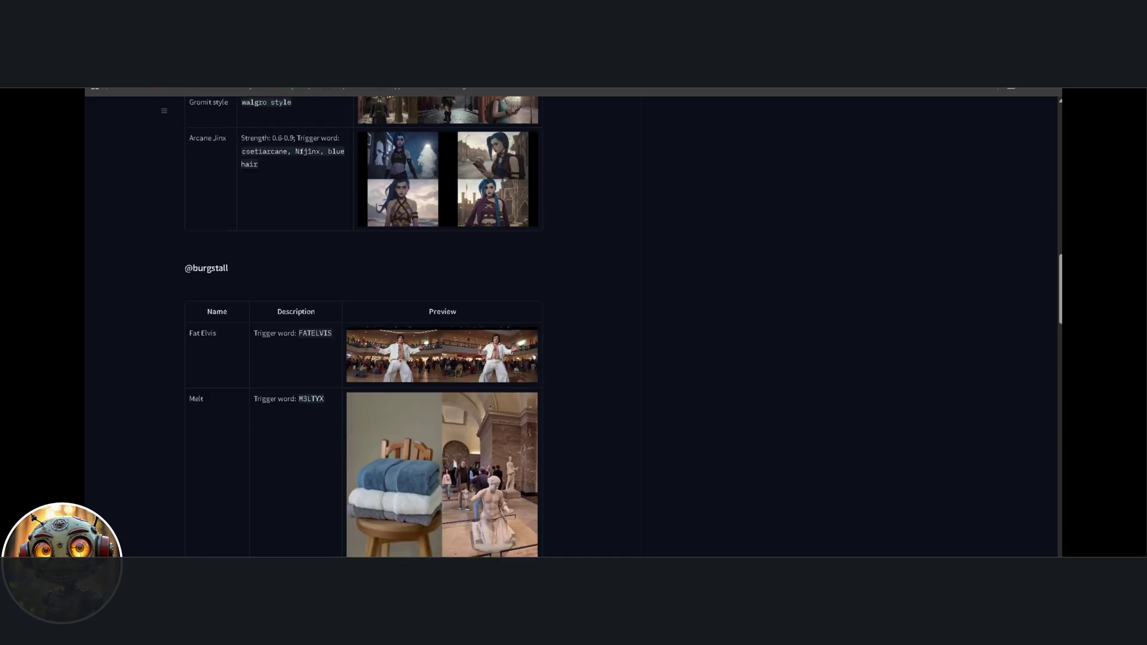
{"action": "scroll", "coordinate": [362, 327], "scroll_direction": "up", "scroll_amount": 15}
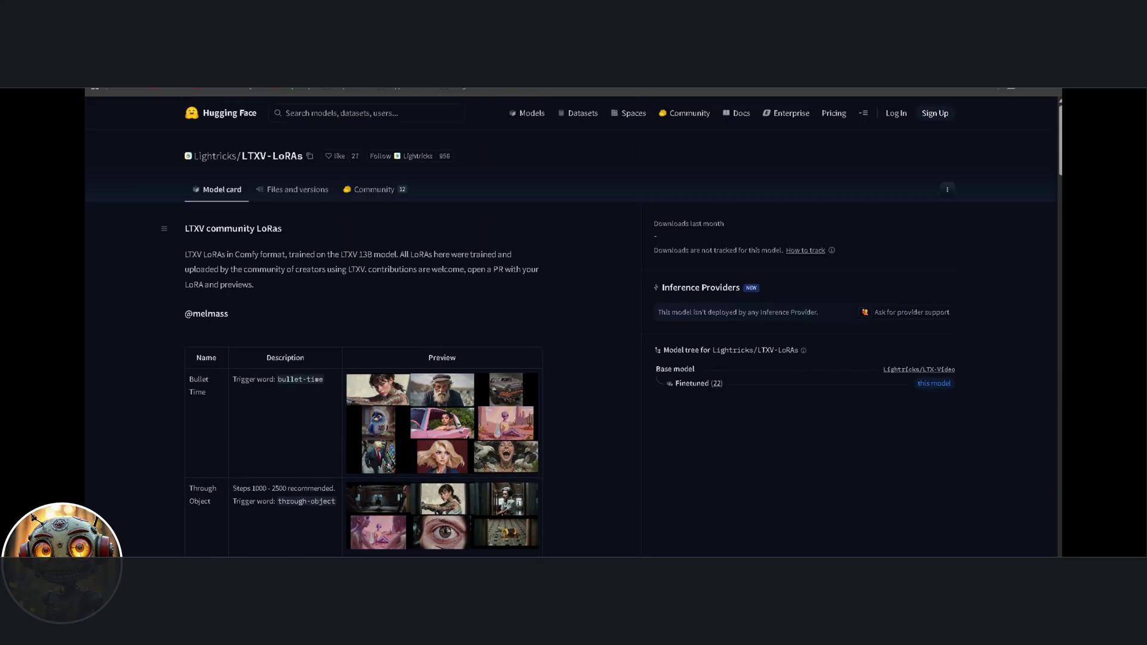
{"action": "scroll", "coordinate": [362, 326], "scroll_direction": "down", "scroll_amount": 3}
{"action": "scroll", "coordinate": [362, 326], "scroll_direction": "up", "scroll_amount": 3}
{"action": "scroll", "coordinate": [362, 326], "scroll_direction": "down", "scroll_amount": 3}
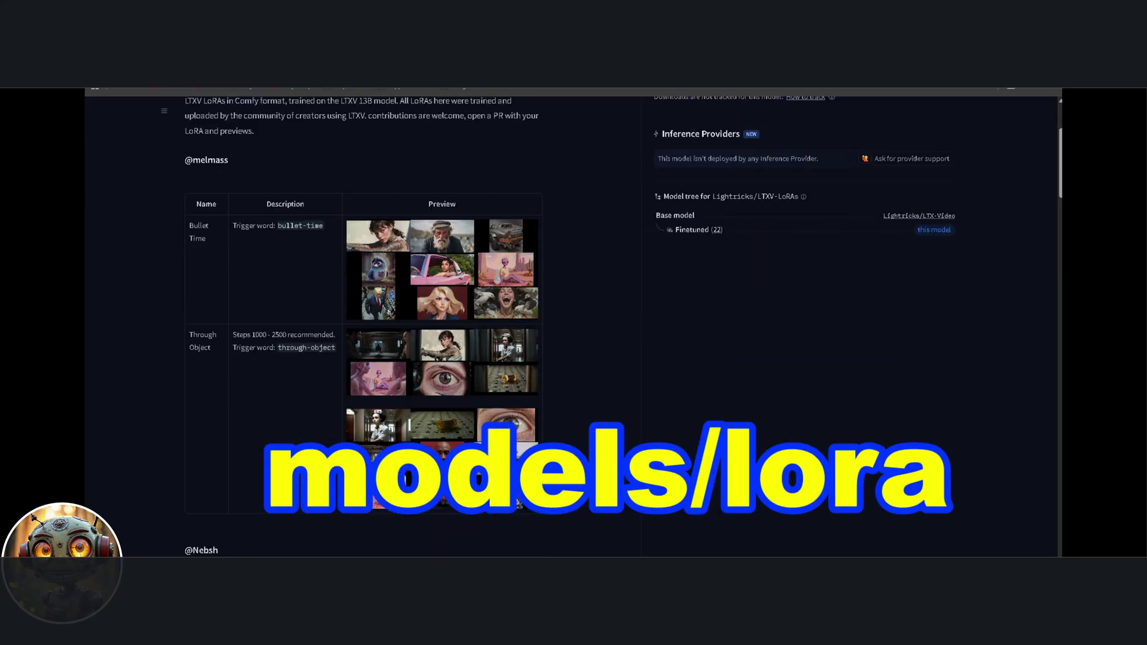
{"action": "scroll", "coordinate": [362, 326], "scroll_direction": "down", "scroll_amount": 7}
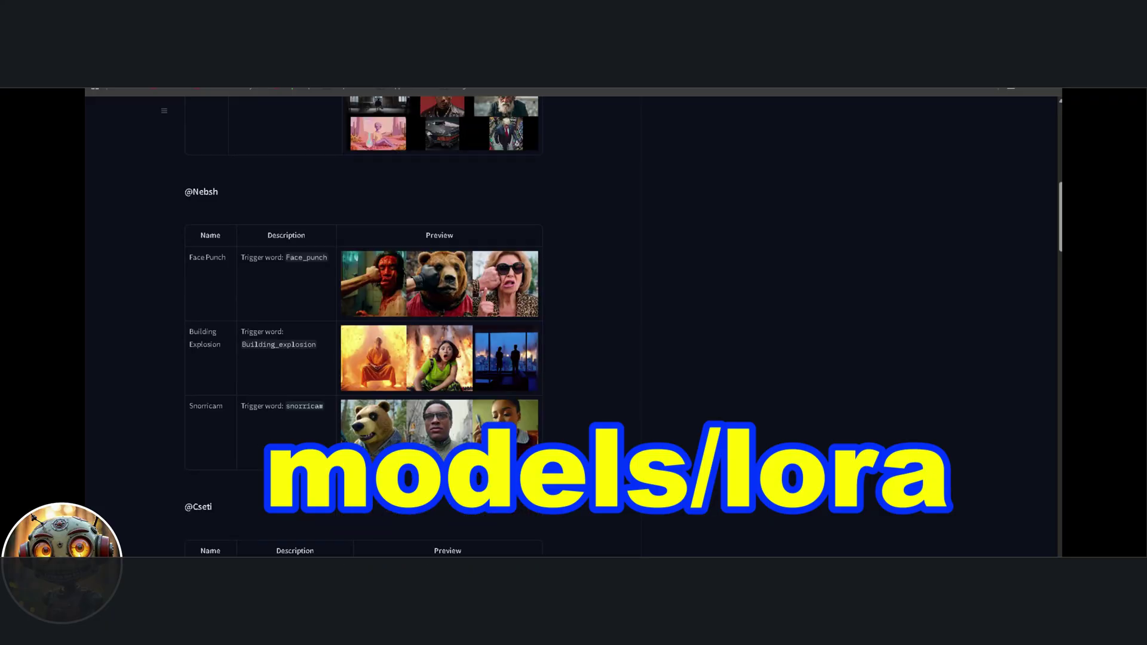
{"action": "scroll", "coordinate": [362, 326], "scroll_direction": "down", "scroll_amount": 4}
{"action": "scroll", "coordinate": [362, 326], "scroll_direction": "down", "scroll_amount": 5}
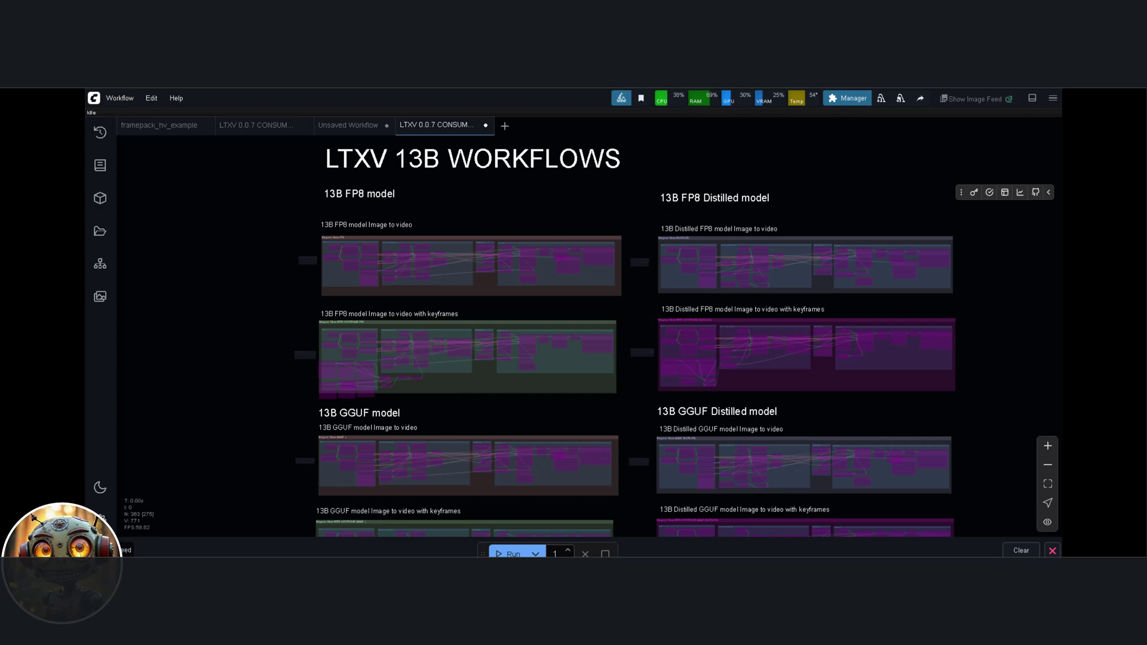
Run the Manager's Install Missing Custom Nodes check and dismiss its dialog.
{"action": "left_click", "coordinate": [847, 98]}
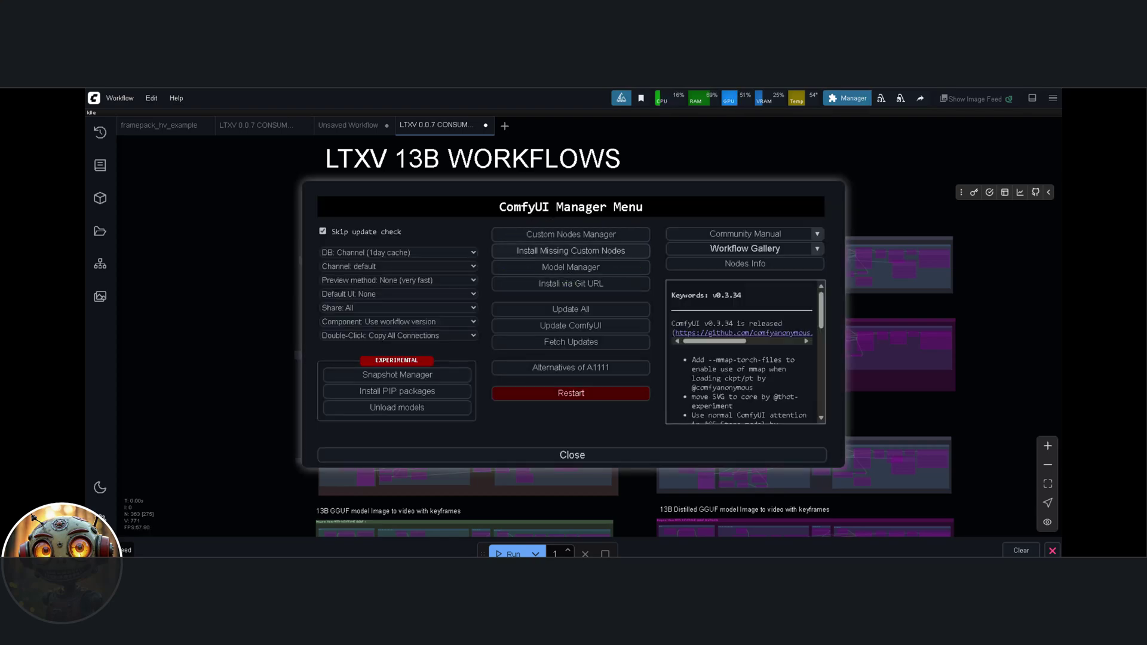
{"action": "left_click", "coordinate": [571, 250]}
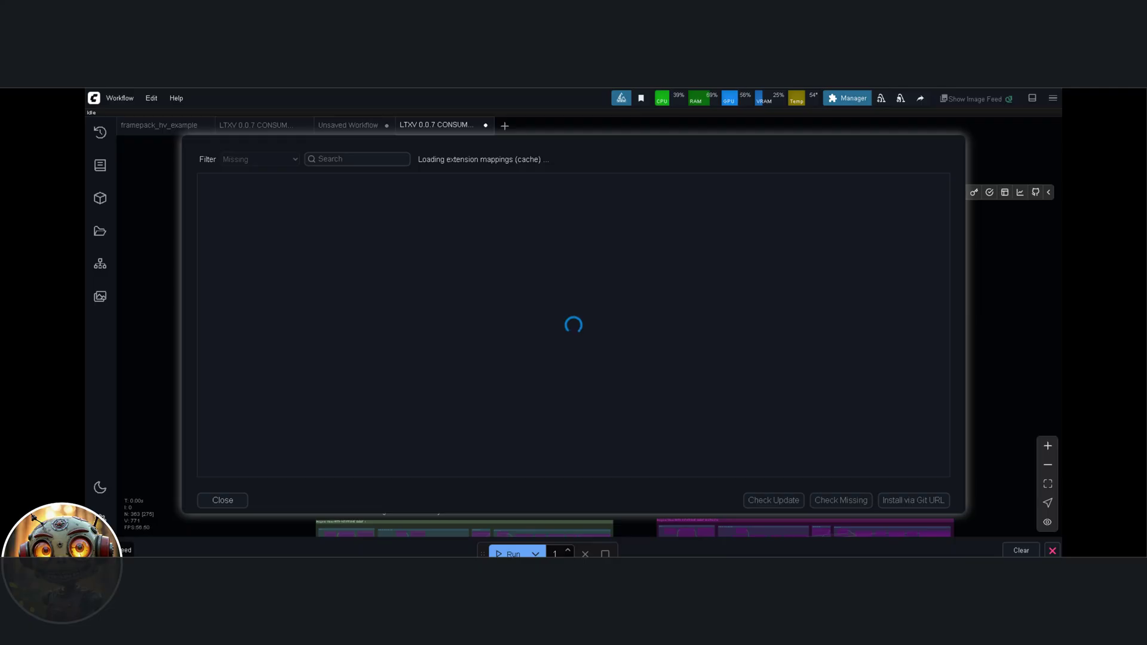
{"action": "key", "text": "Escape"}
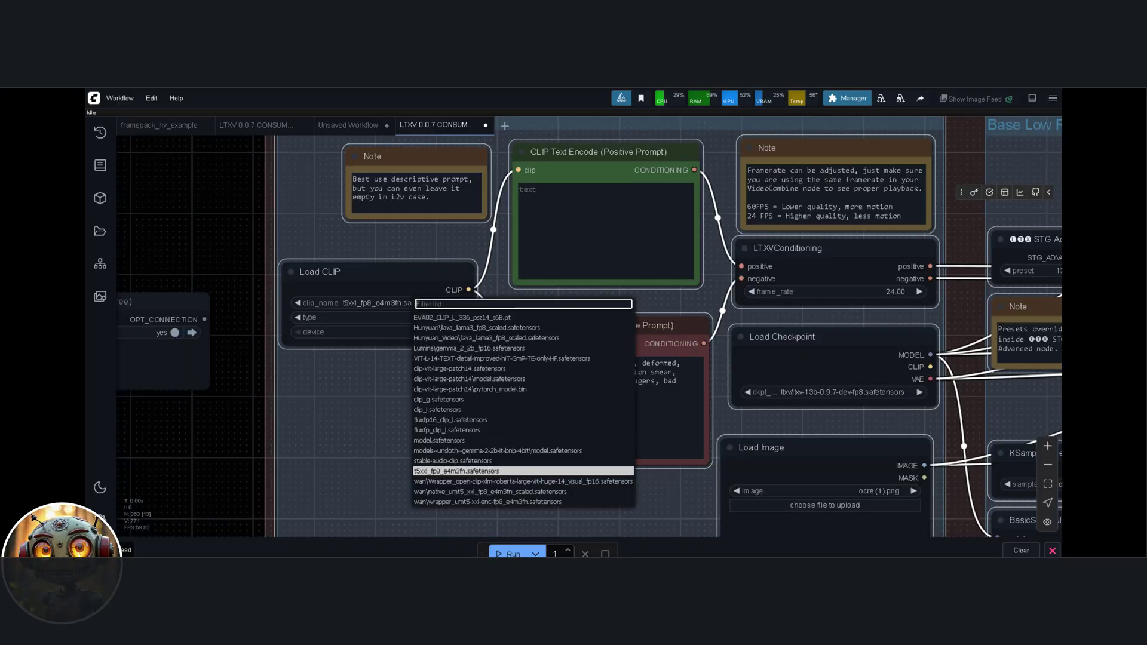
Keep t5xxl_fp8_e4m3fn as text encoder and ltxv-13b-0.9.7-dev-fp8.safetensors as checkpoint.
{"action": "key", "text": "Escape"}
{"action": "left_click_drag", "start_coordinate": [418, 419], "coordinate": [165, 345]}
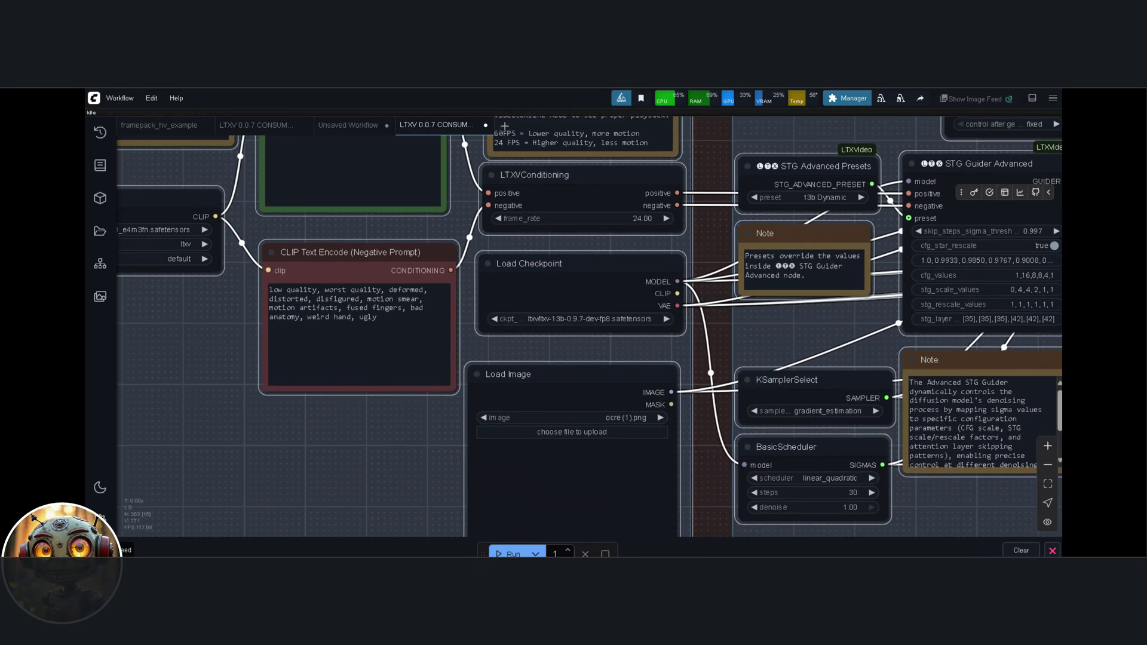
{"action": "left_click", "coordinate": [583, 319]}
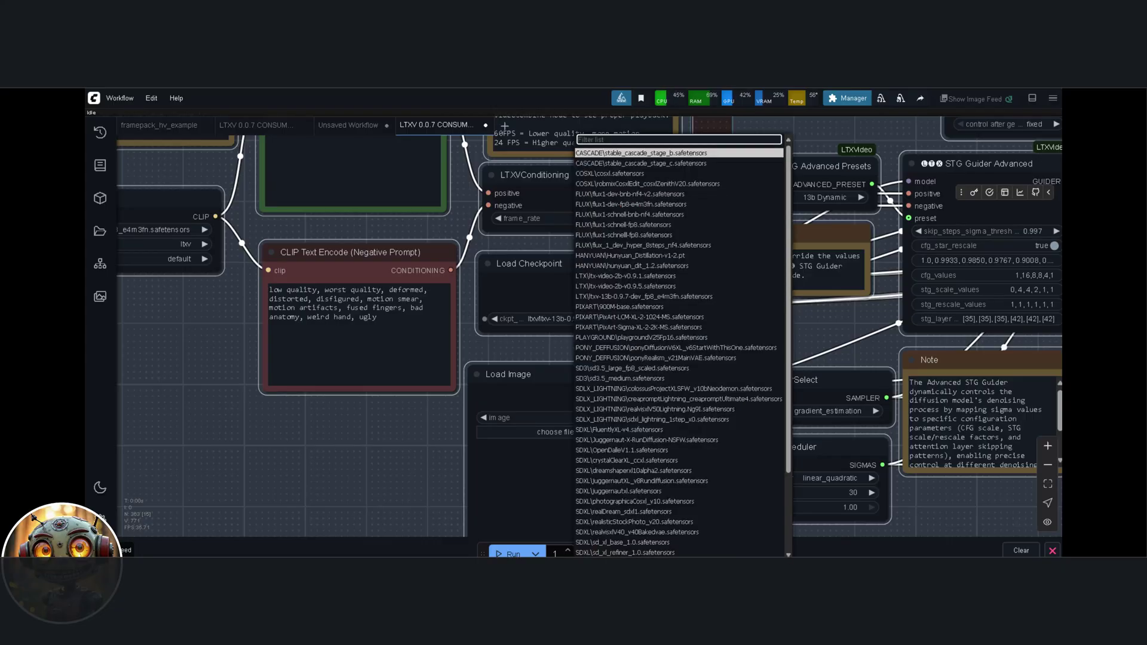
{"action": "left_click", "coordinate": [550, 323]}
{"action": "scroll", "coordinate": [550, 323], "scroll_direction": "down", "scroll_amount": 4}
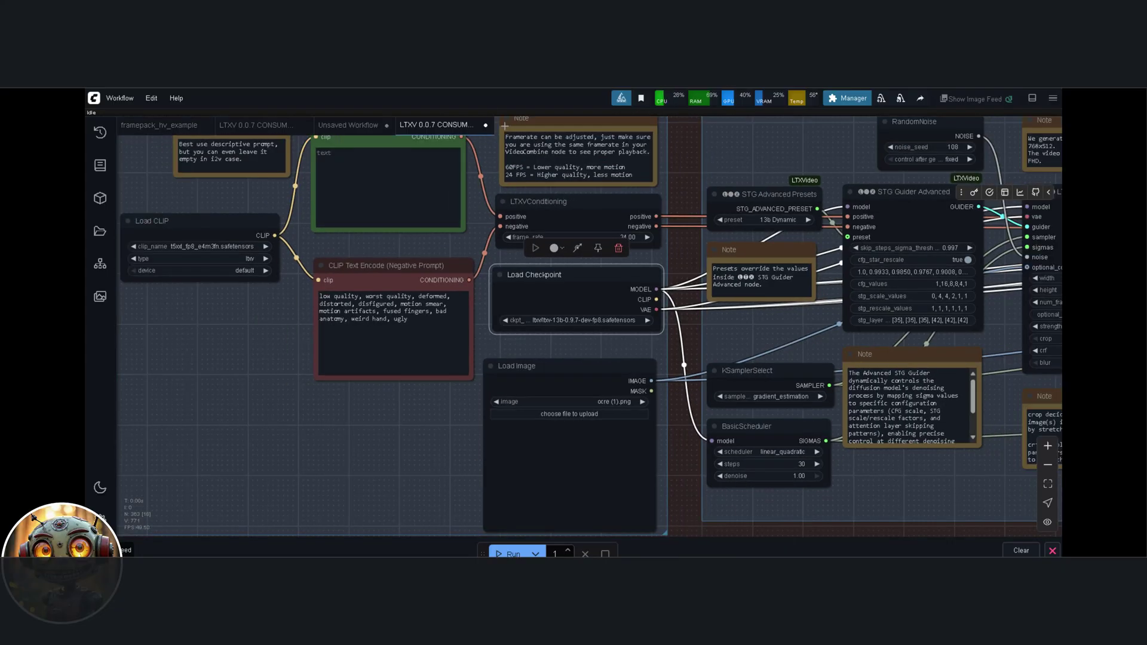
{"action": "scroll", "coordinate": [555, 327], "scroll_direction": "down", "scroll_amount": 1}
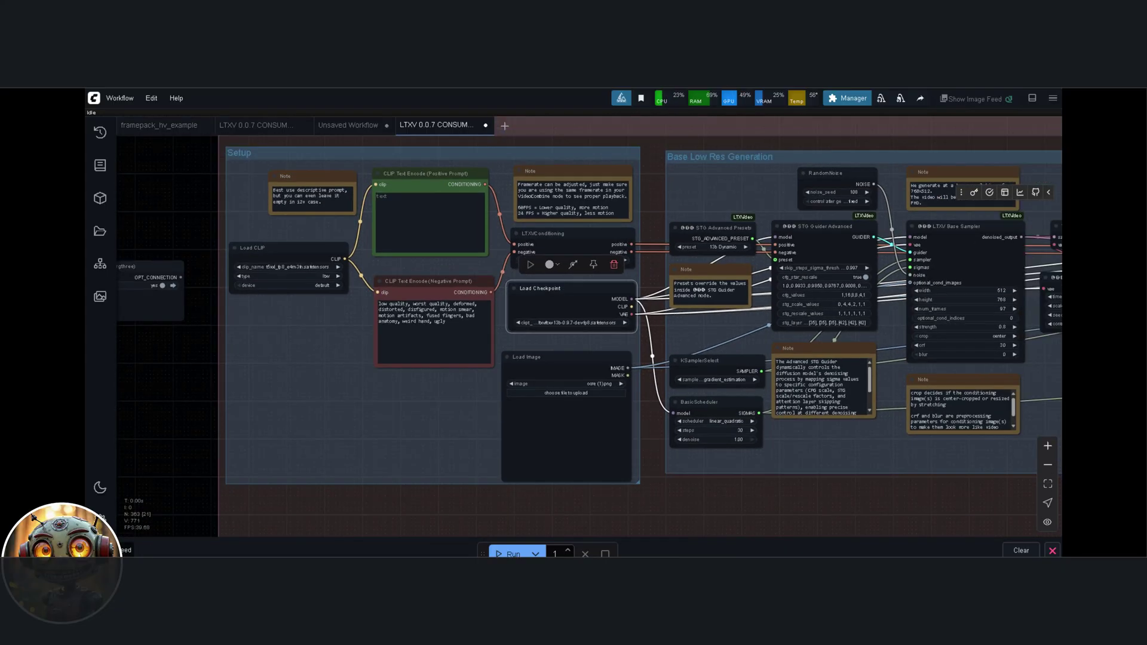